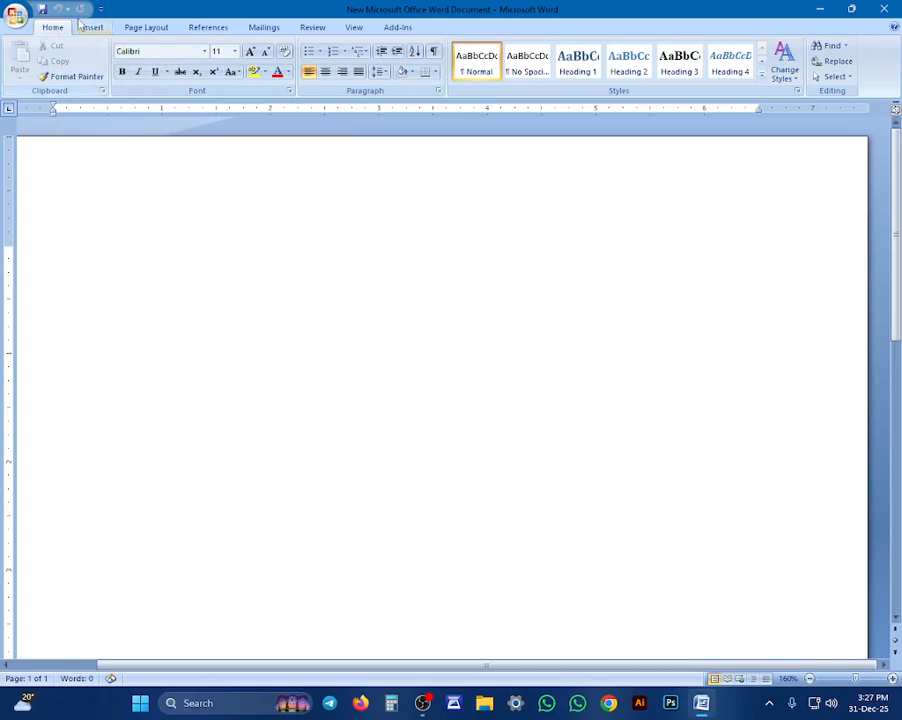
# Switch to Chrome, search Google for "chart" and look through the image results
pyautogui.click(93, 27)
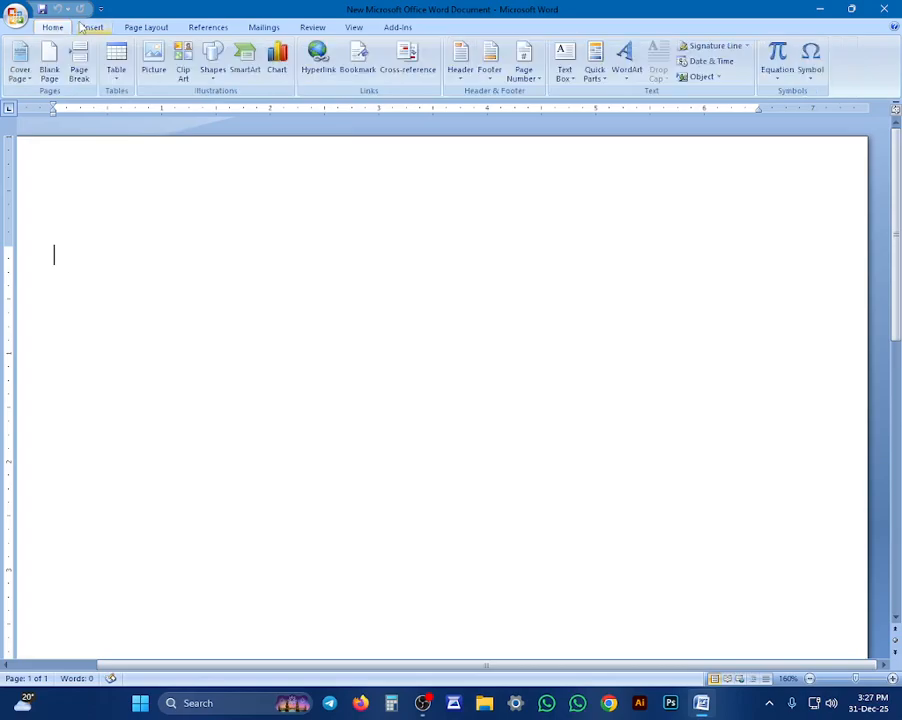
pyautogui.click(608, 703)
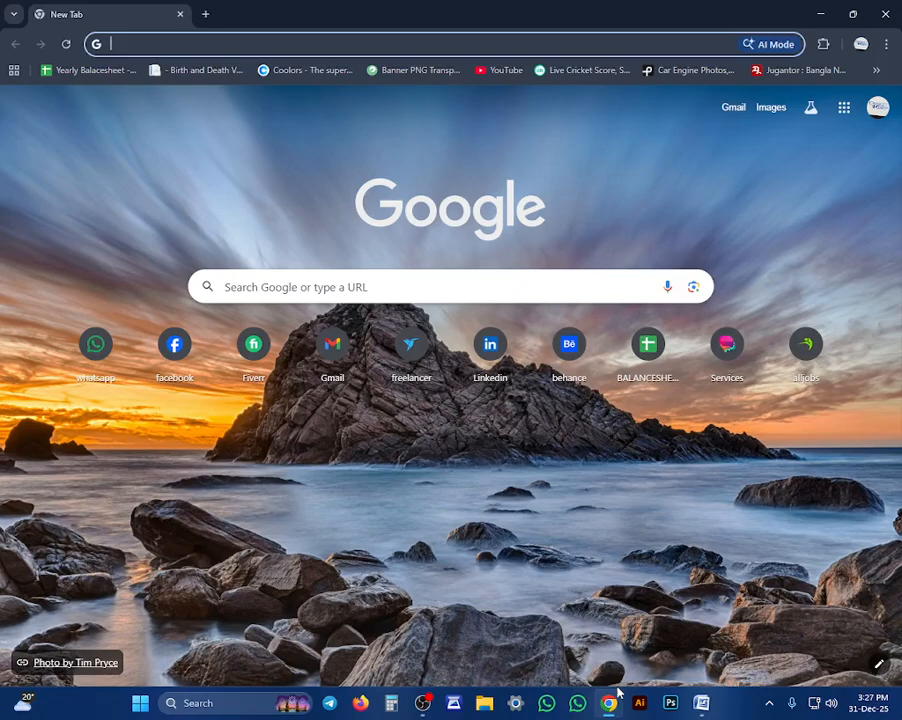
pyautogui.write('chart')
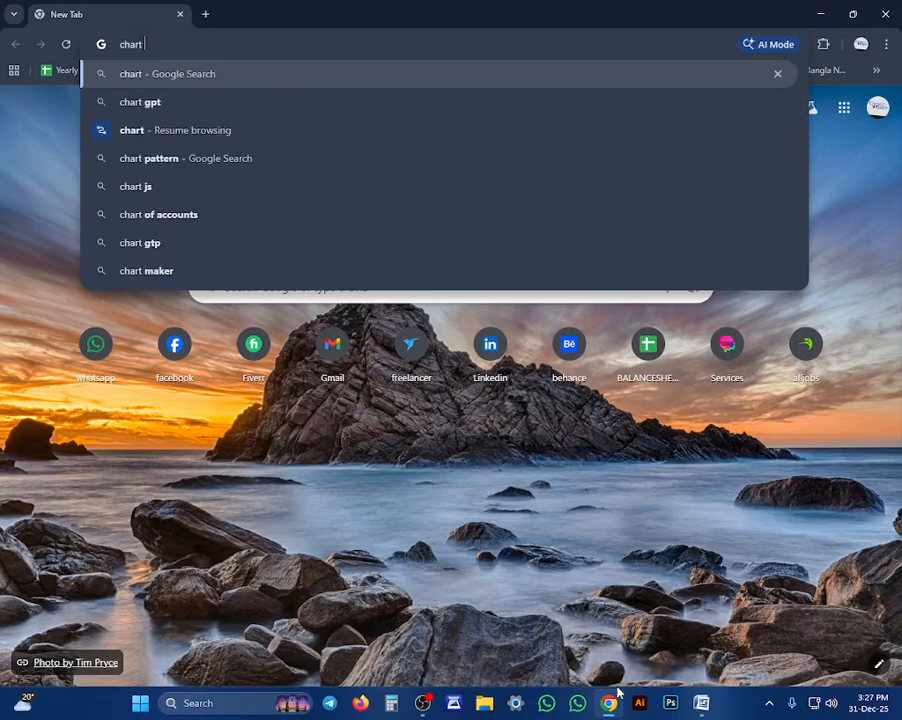
pyautogui.press('Return')
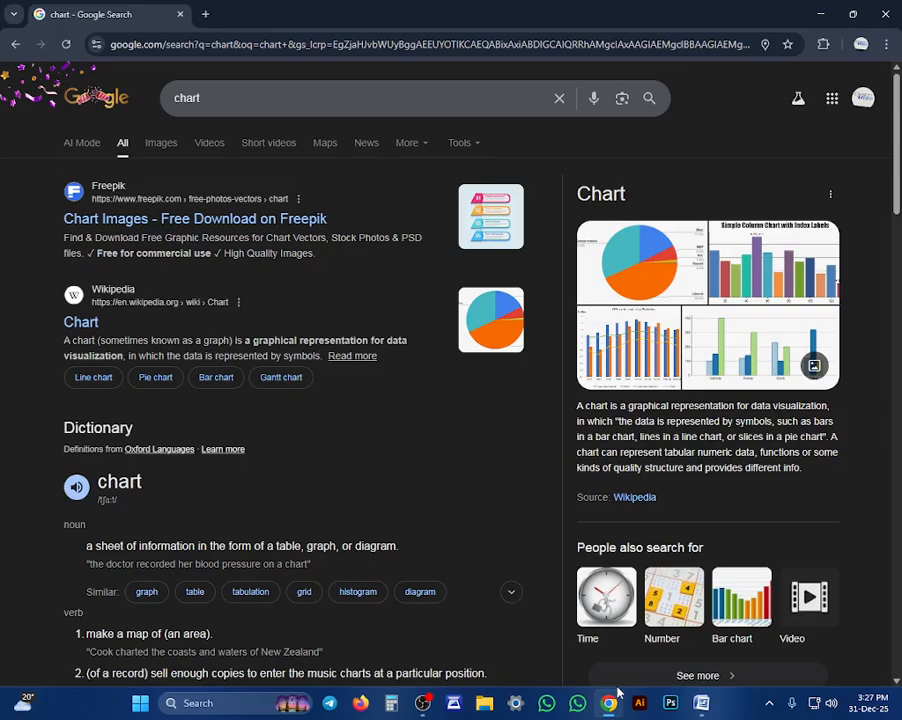
pyautogui.click(183, 145)
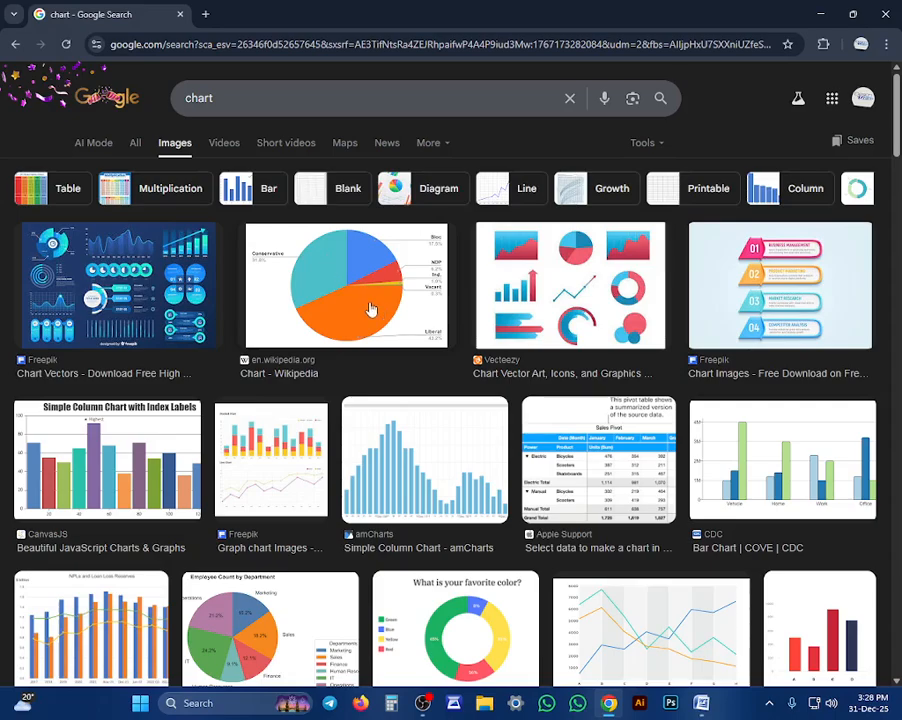
pyautogui.scroll(-2, 370, 309)
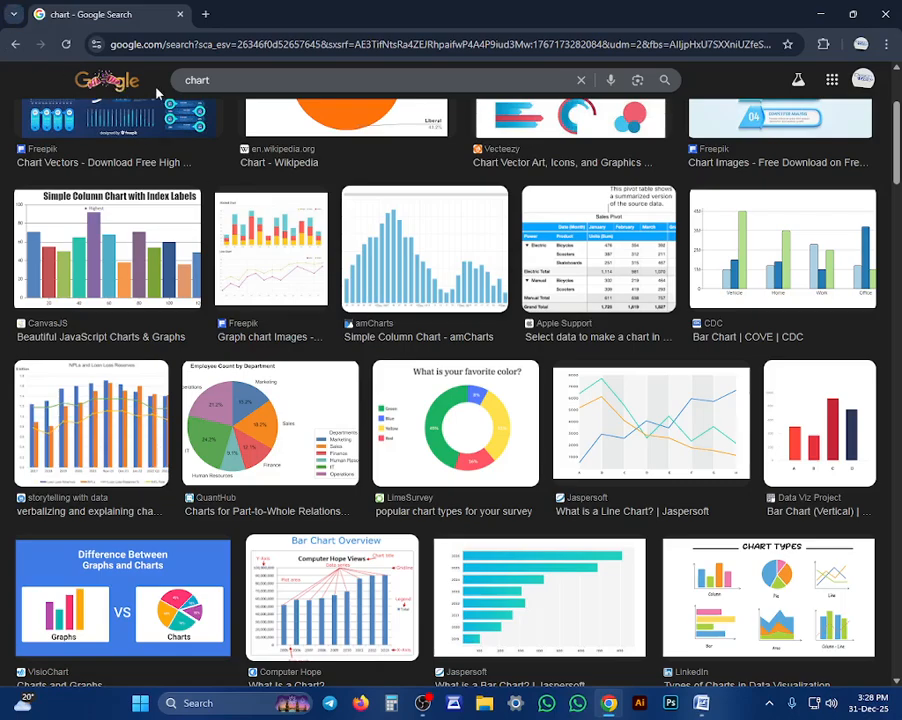
# Search Google Images for "cricket chart" and view the Seattle Cricket Club shot wheel image
pyautogui.click(190, 85)
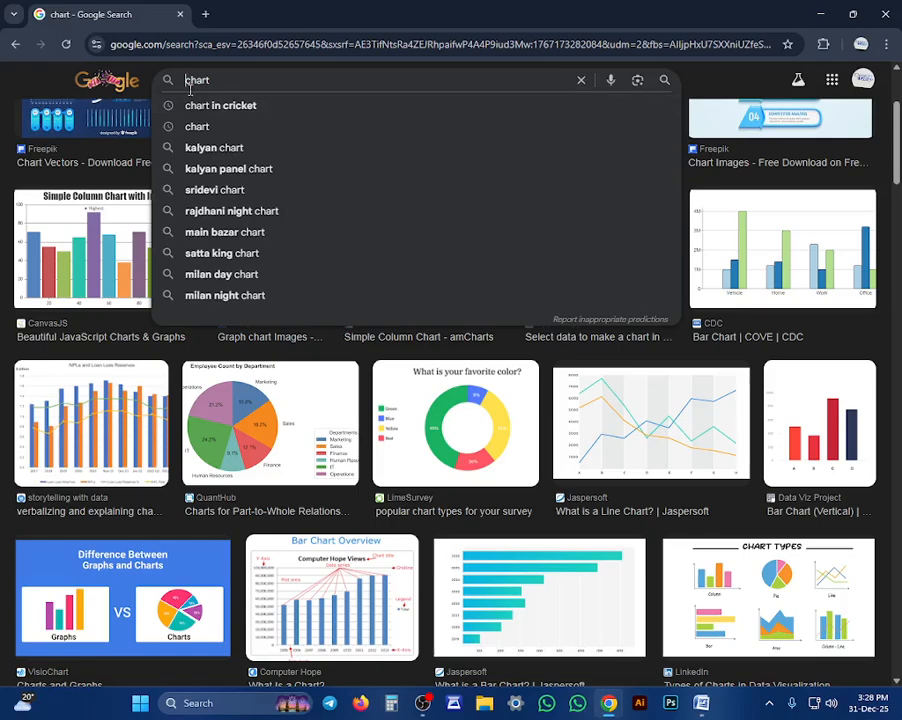
pyautogui.write('c')
pyautogui.write('rick')
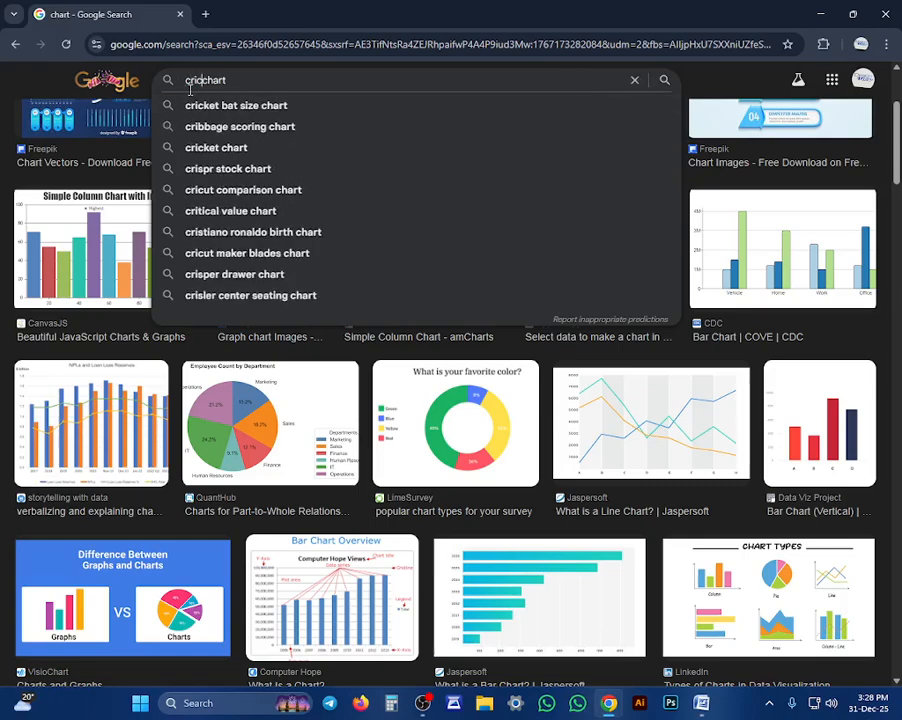
pyautogui.write('et')
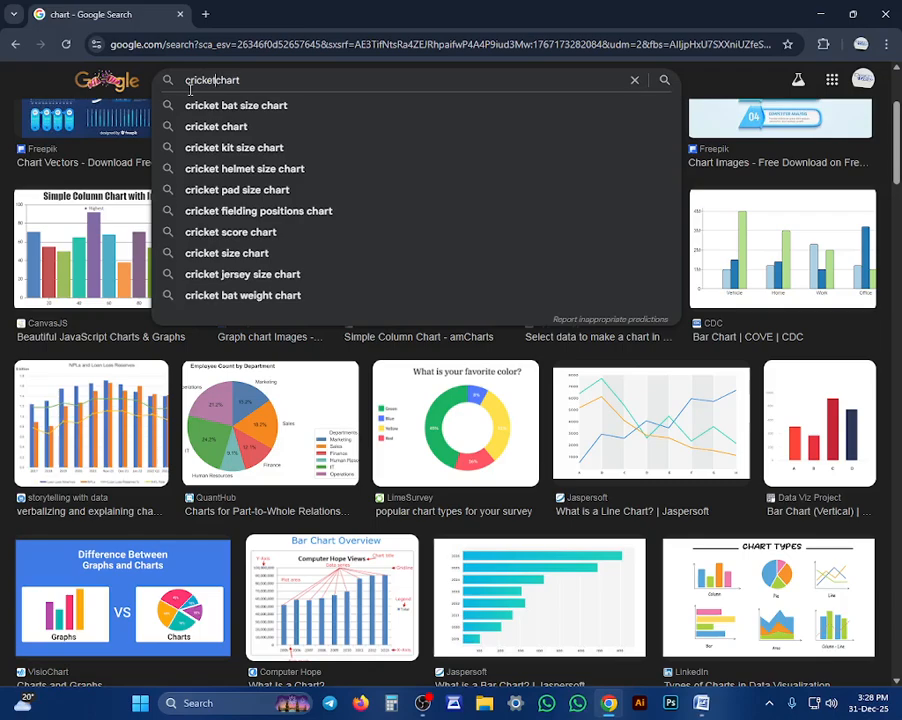
pyautogui.press('Return')
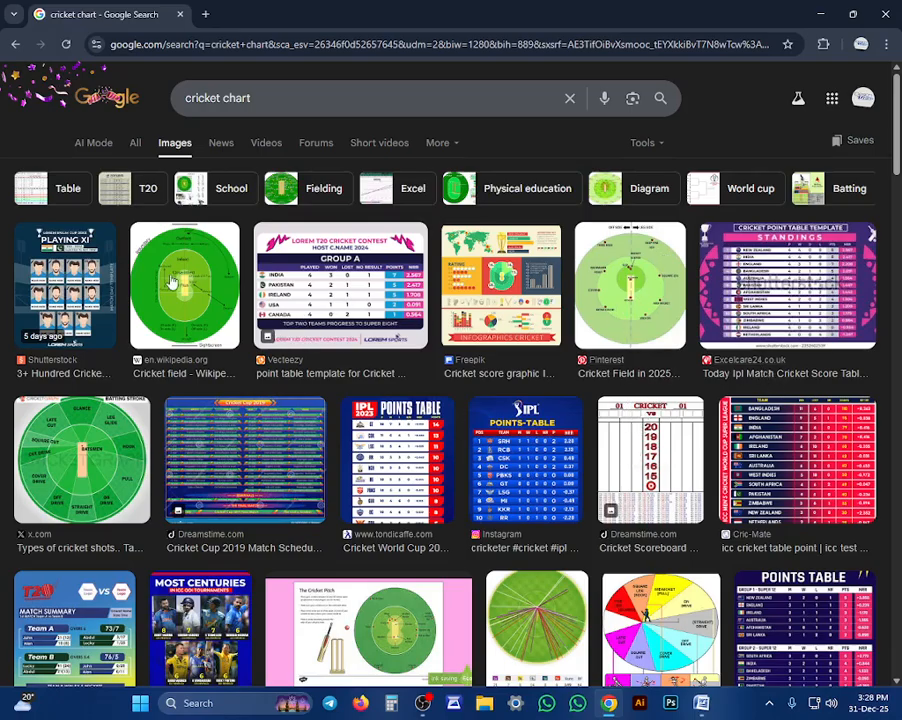
pyautogui.scroll(-5, 301, 232)
pyautogui.click(650, 278)
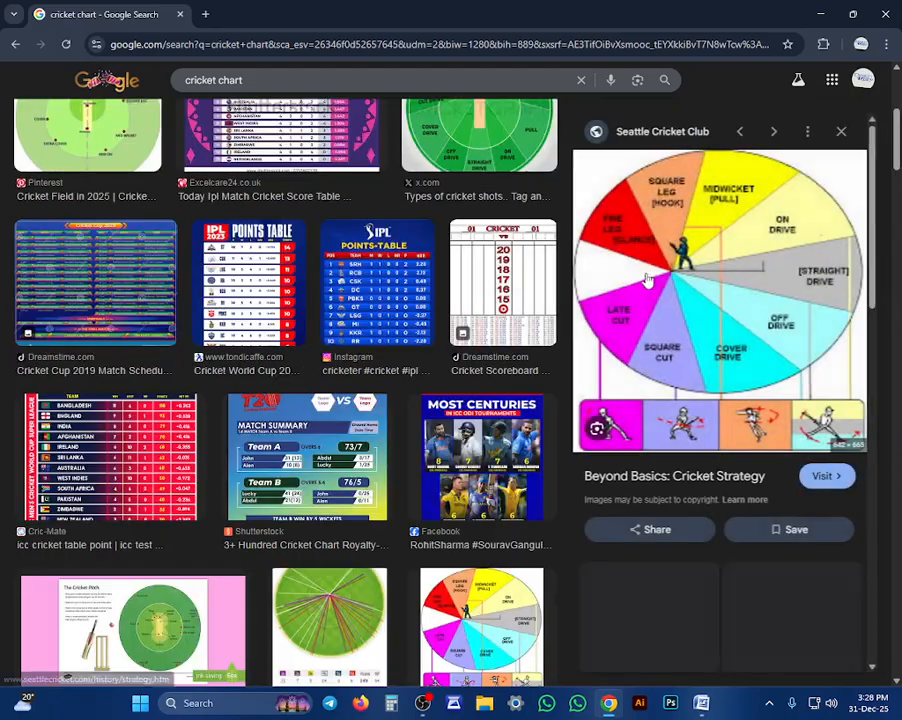
pyautogui.scroll(-2, 503, 553)
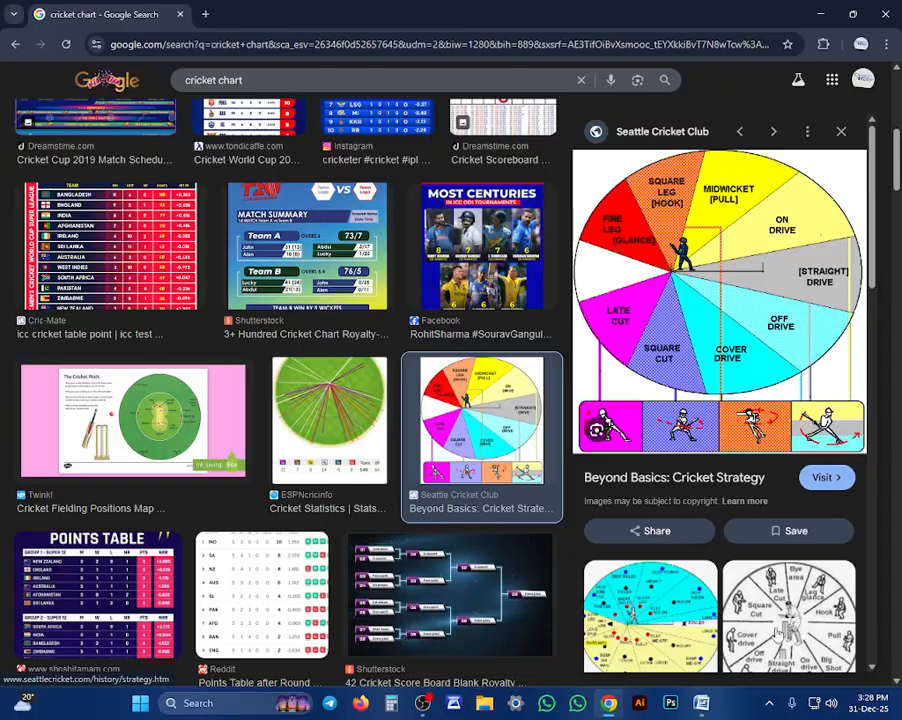
# Switch back to Word and examine the chart categories available for insertion, including Column, Line, Templates and Radar
pyautogui.click(702, 704)
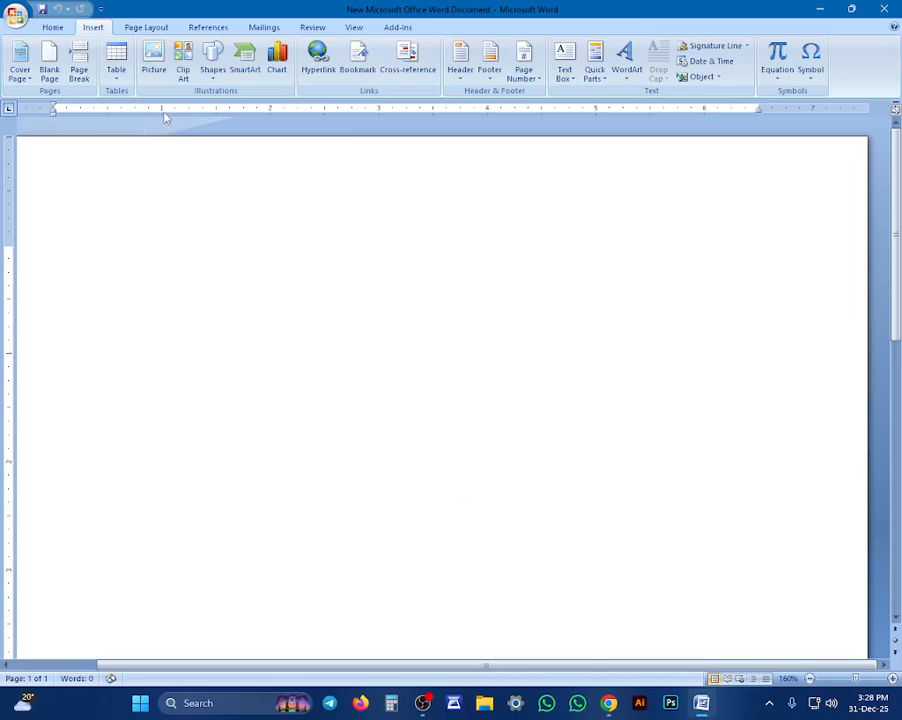
pyautogui.click(276, 72)
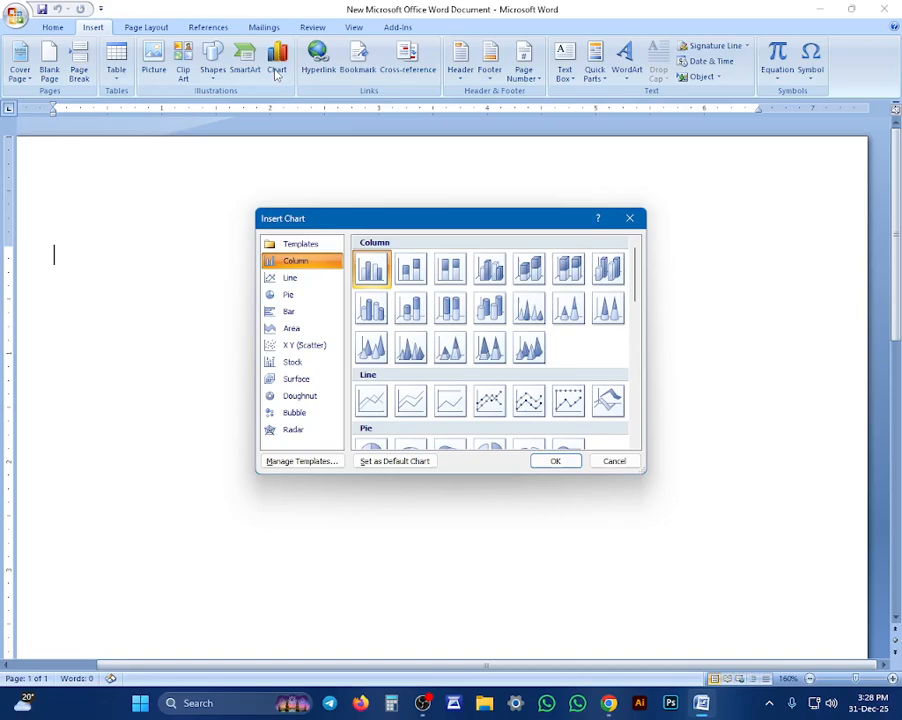
pyautogui.click(288, 295)
pyautogui.click(291, 278)
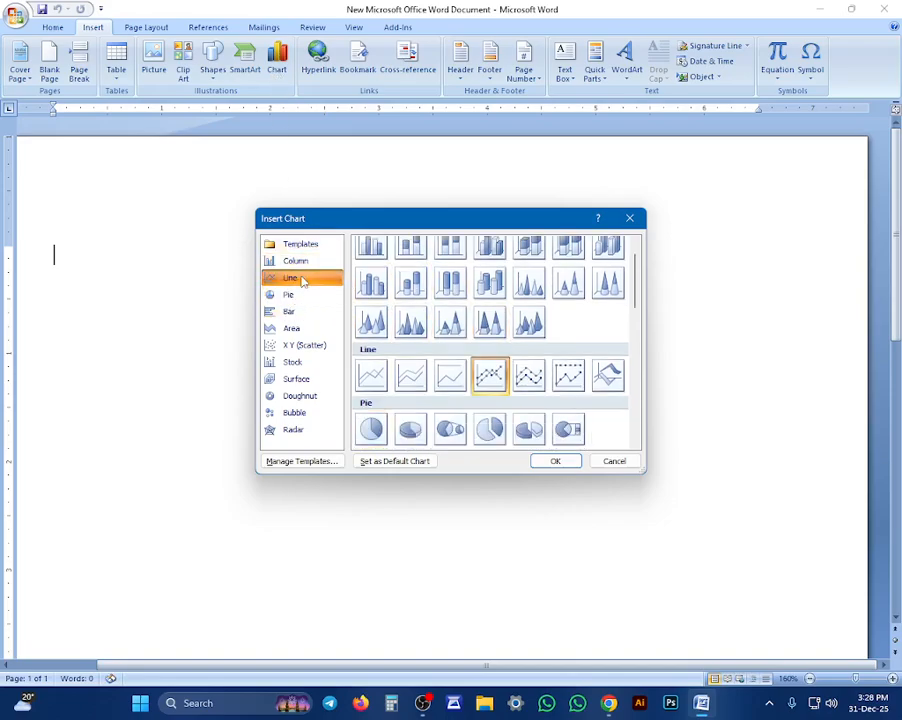
pyautogui.click(305, 261)
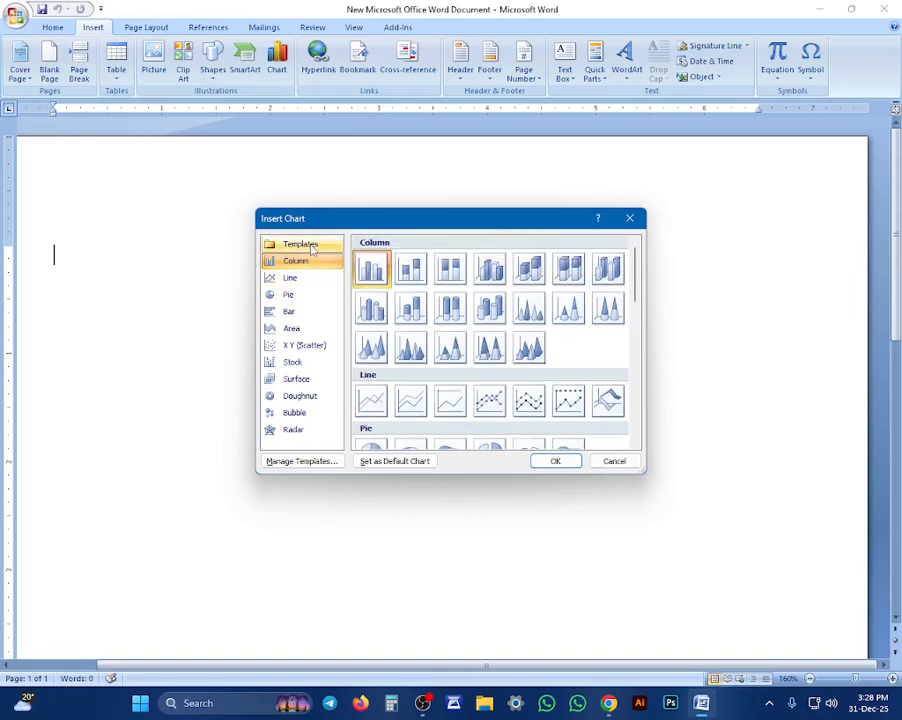
pyautogui.click(311, 246)
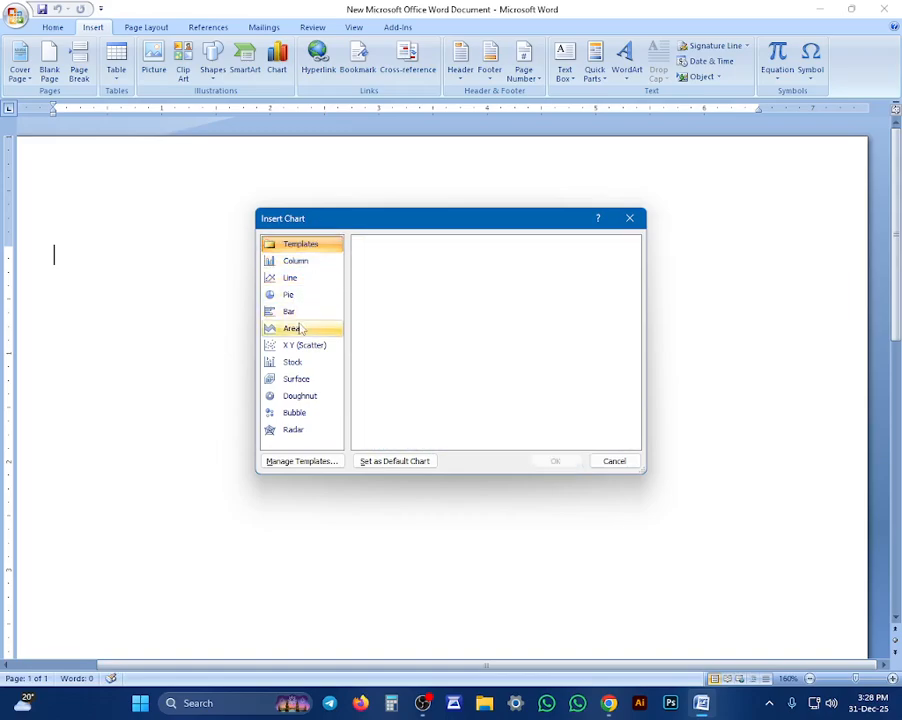
pyautogui.click(300, 431)
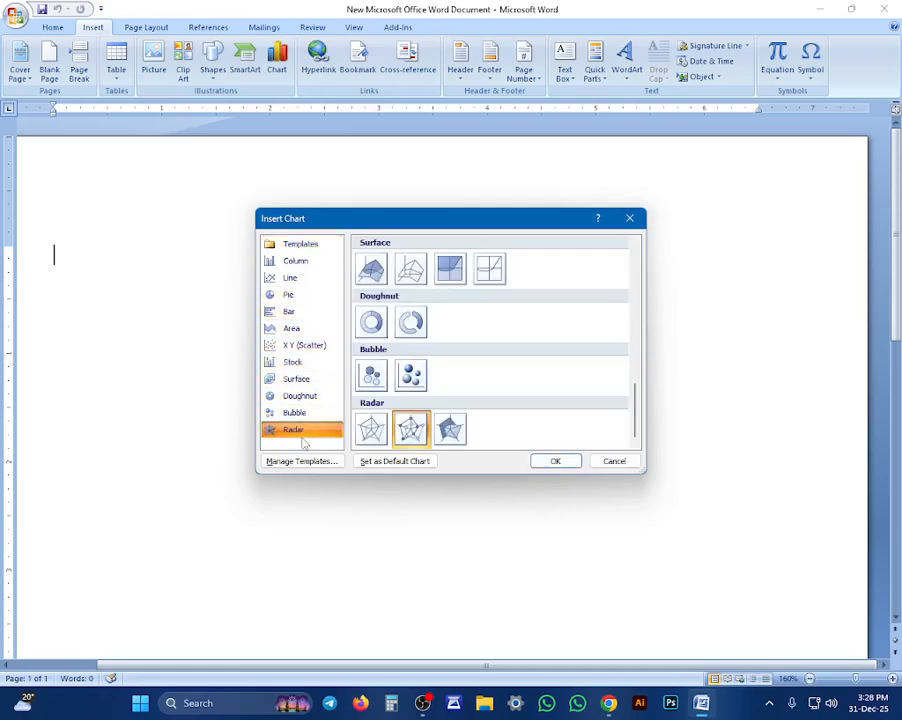
pyautogui.click(292, 261)
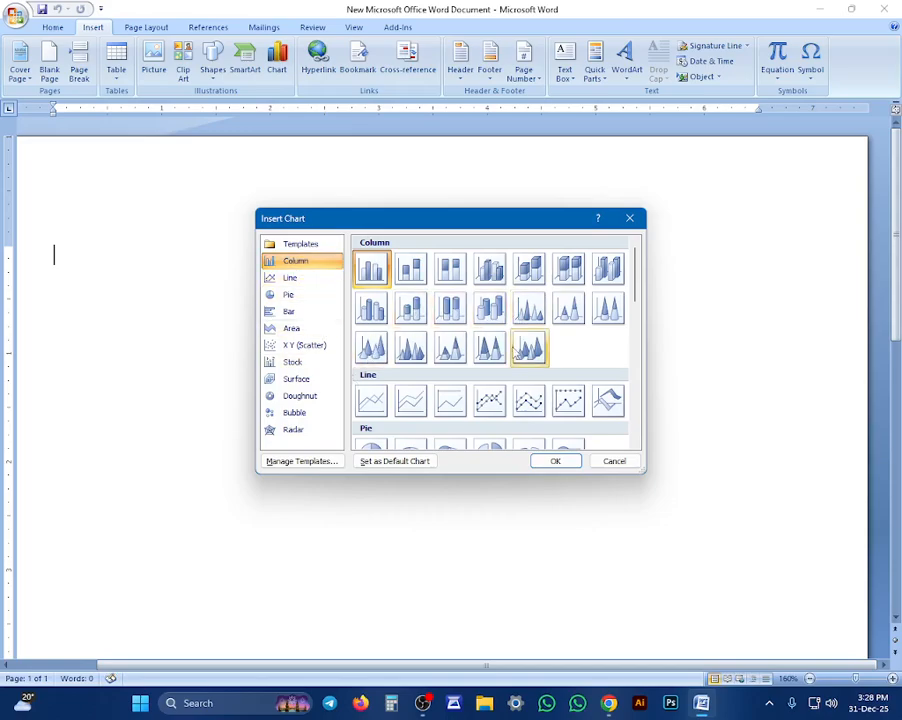
pyautogui.scroll(-3, 489, 361)
pyautogui.scroll(-5, 487, 358)
pyautogui.scroll(8, 484, 356)
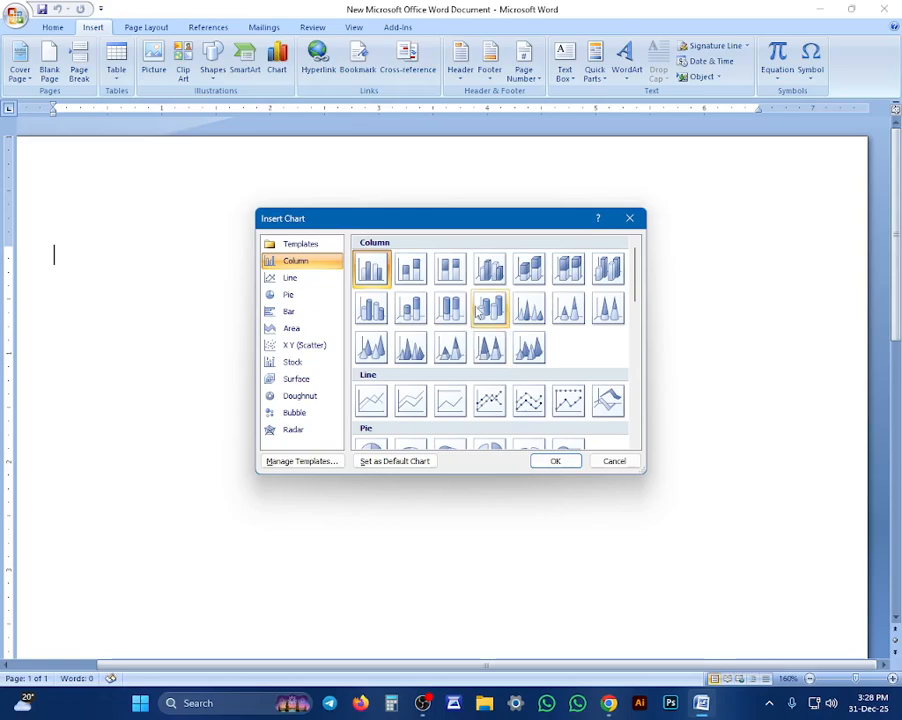
# Insert a 3-D cylinder column chart with the default sample data and close its Excel data sheet
pyautogui.click(489, 309)
pyautogui.click(553, 461)
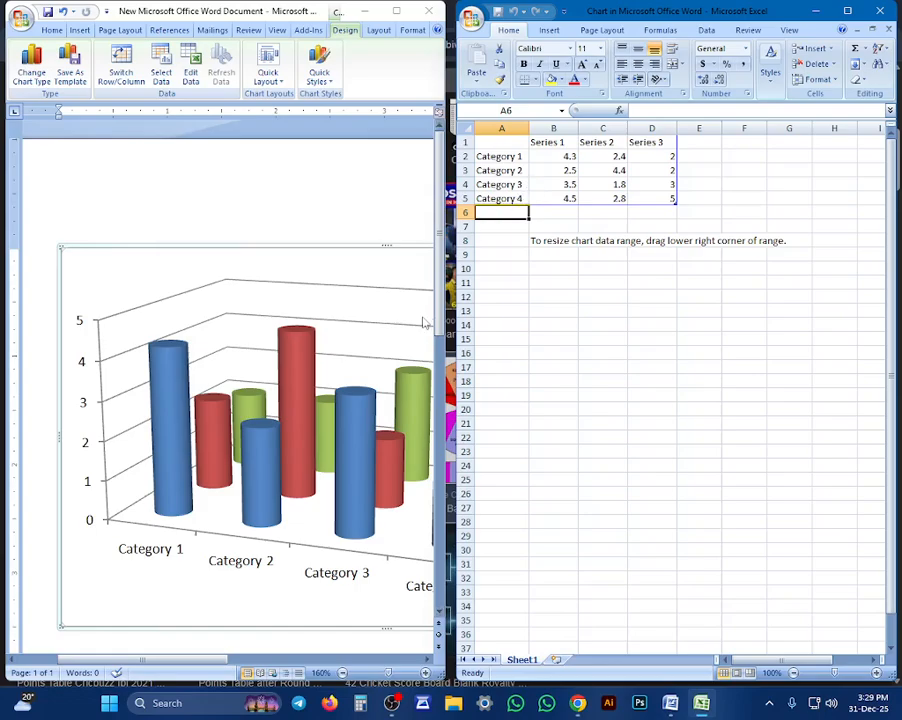
pyautogui.click(877, 11)
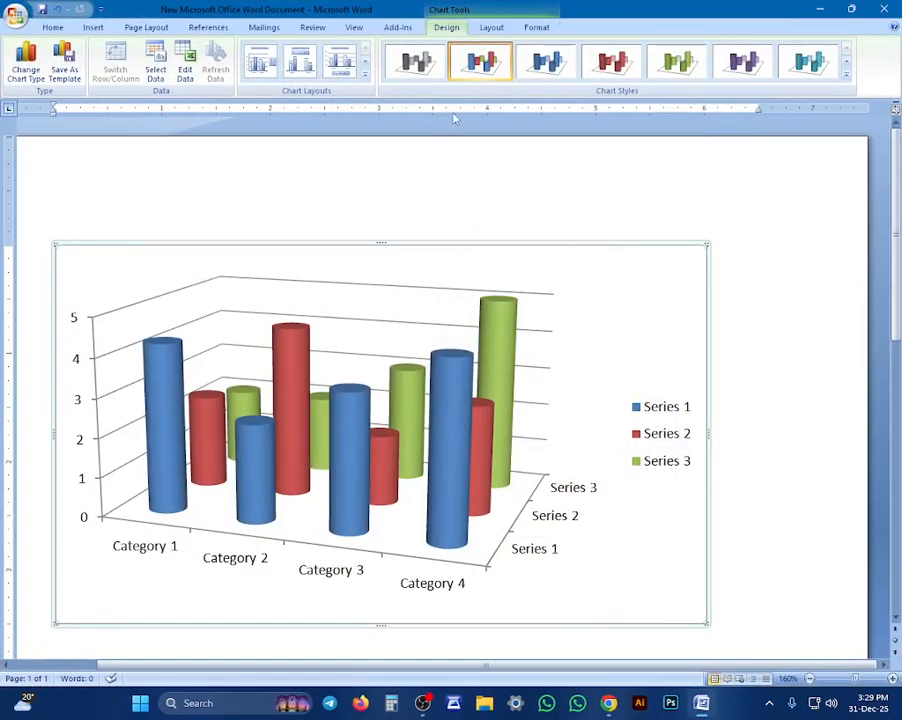
# Try the grey, multicolour, blue and red chart styles, then apply the purple style with a black background
pyautogui.click(418, 62)
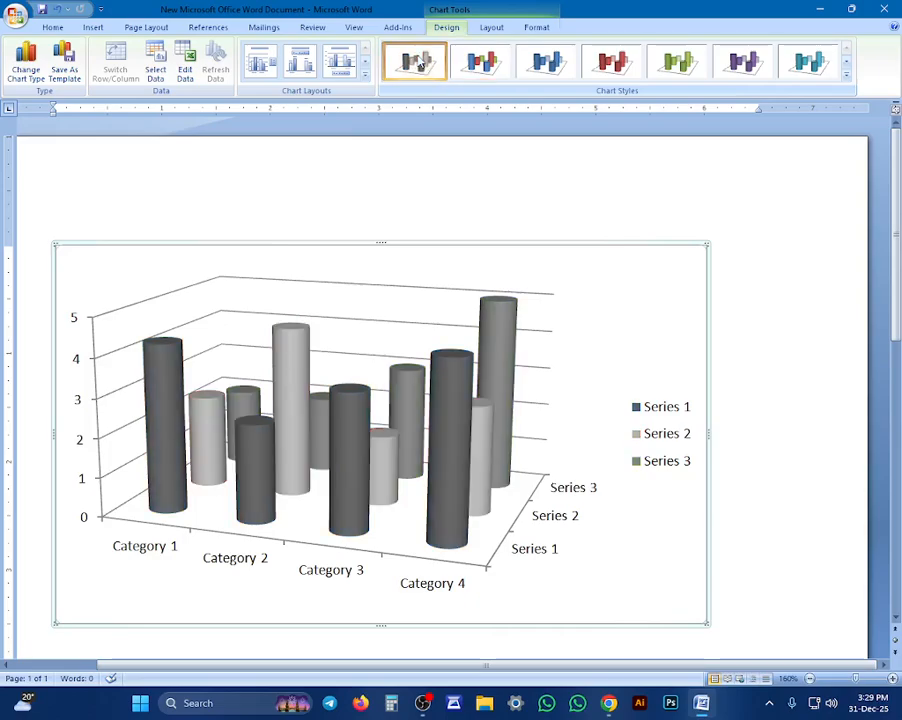
pyautogui.click(480, 62)
pyautogui.click(540, 64)
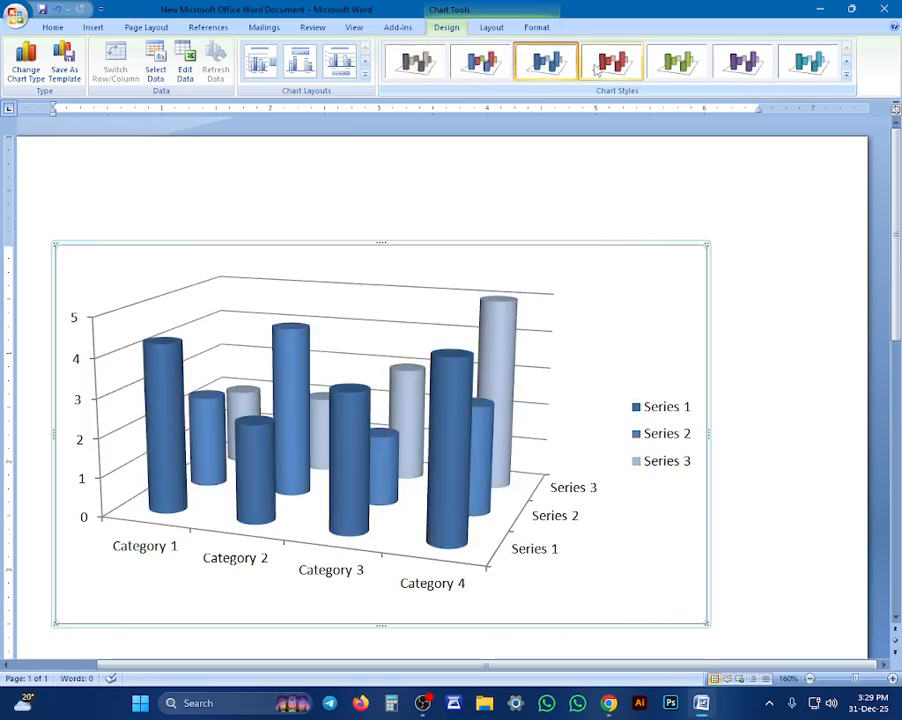
pyautogui.click(611, 62)
pyautogui.click(847, 78)
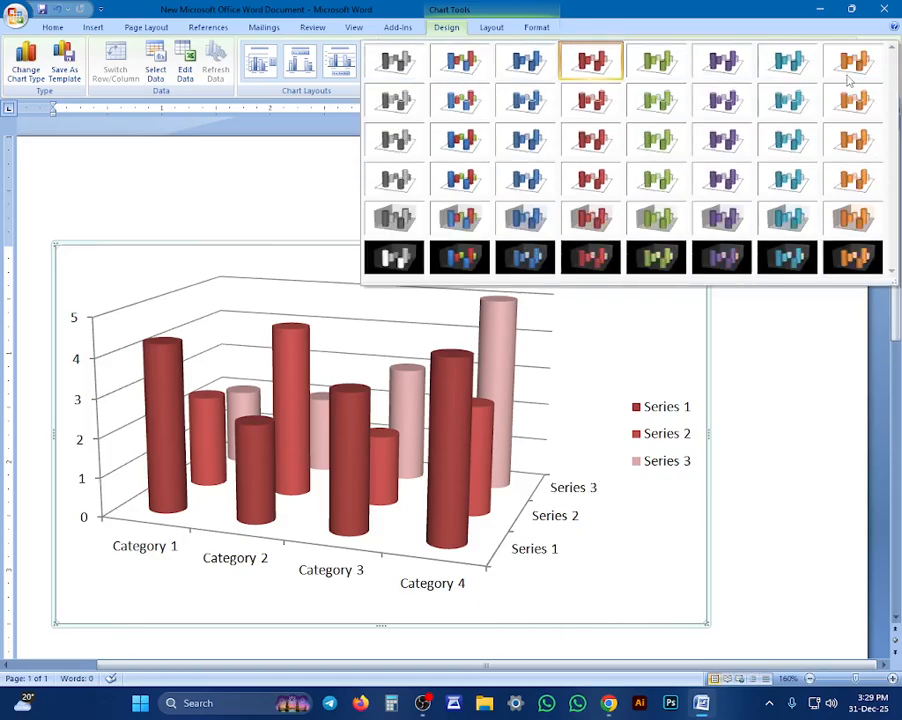
pyautogui.click(705, 258)
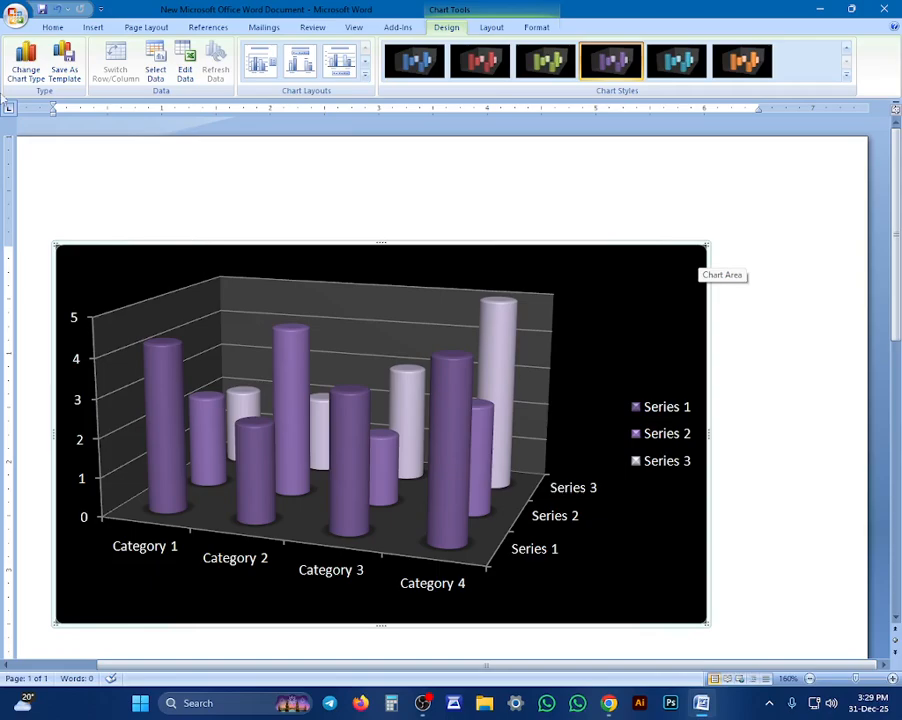
# Change the chart type to a line chart with markers
pyautogui.click(26, 62)
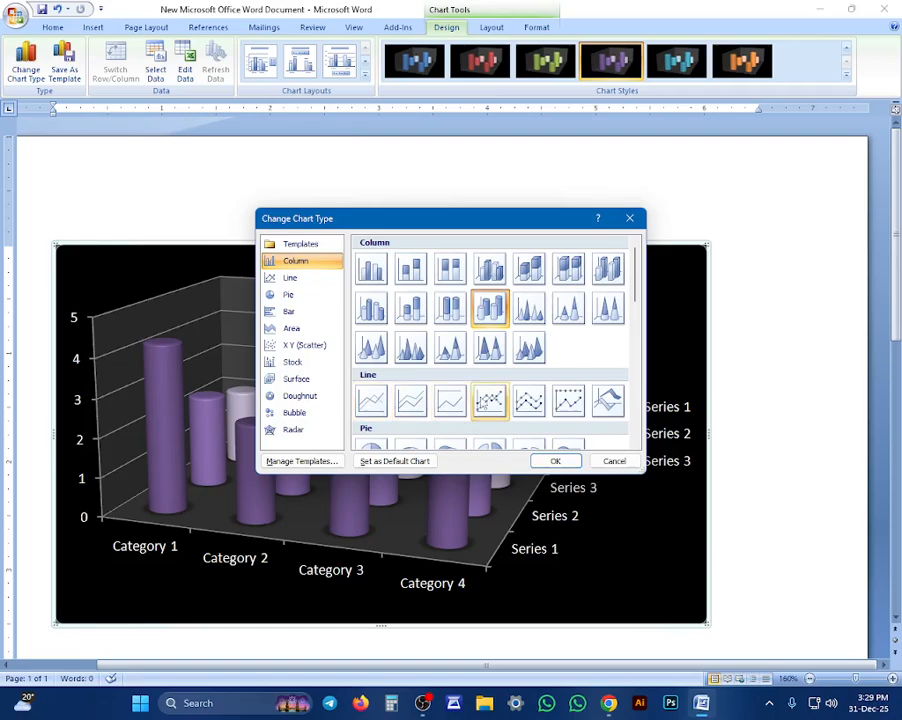
pyautogui.click(489, 400)
pyautogui.click(554, 461)
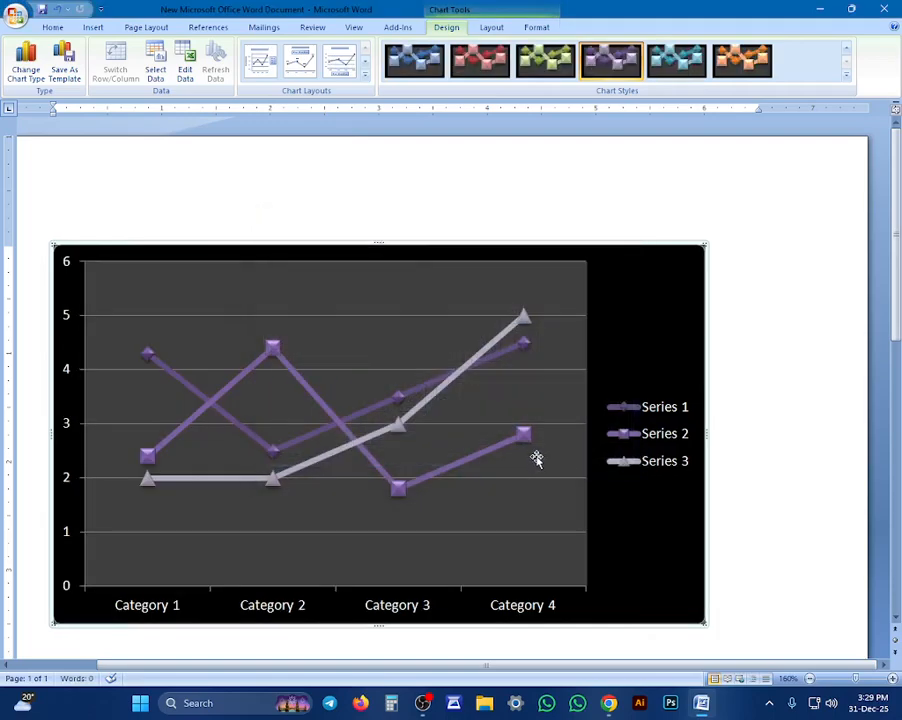
# Apply the chart layout with a title, top legend and data labels, and give it the orange style with a tinted plot area
pyautogui.click(260, 60)
pyautogui.click(298, 60)
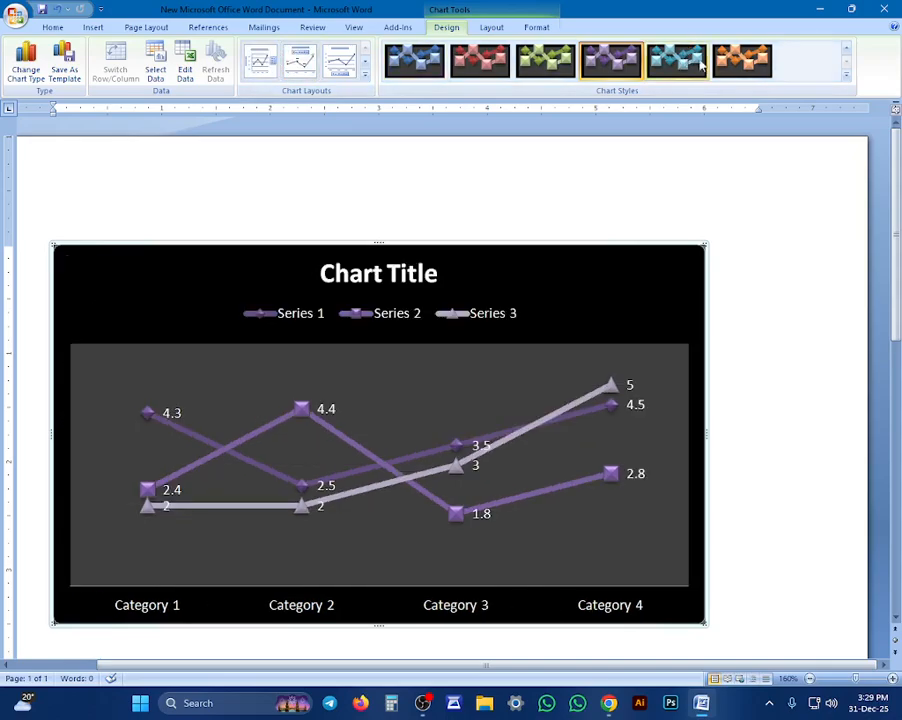
pyautogui.click(846, 57)
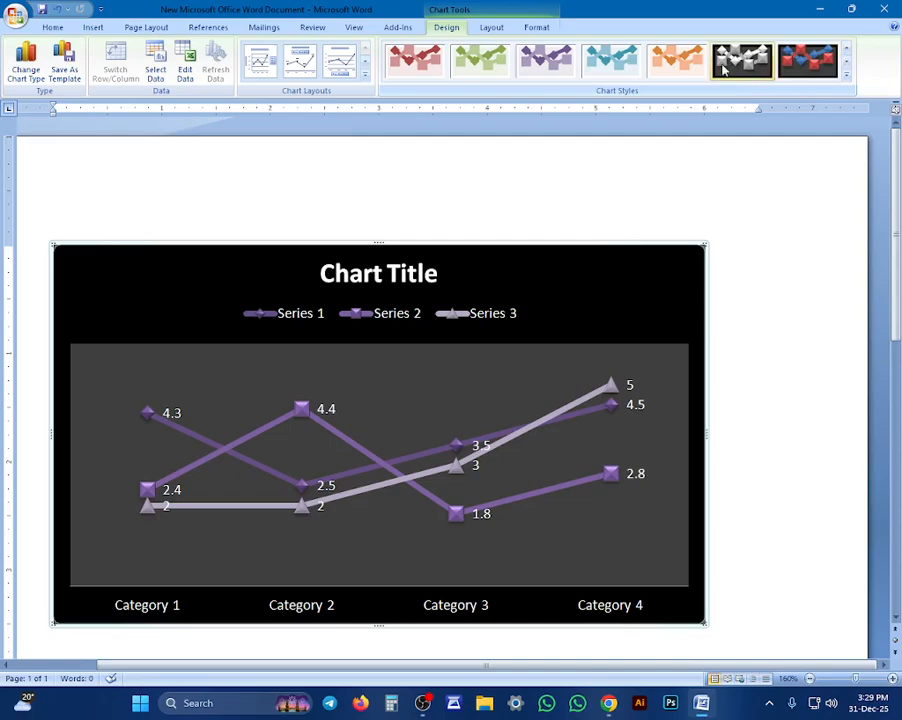
pyautogui.click(690, 62)
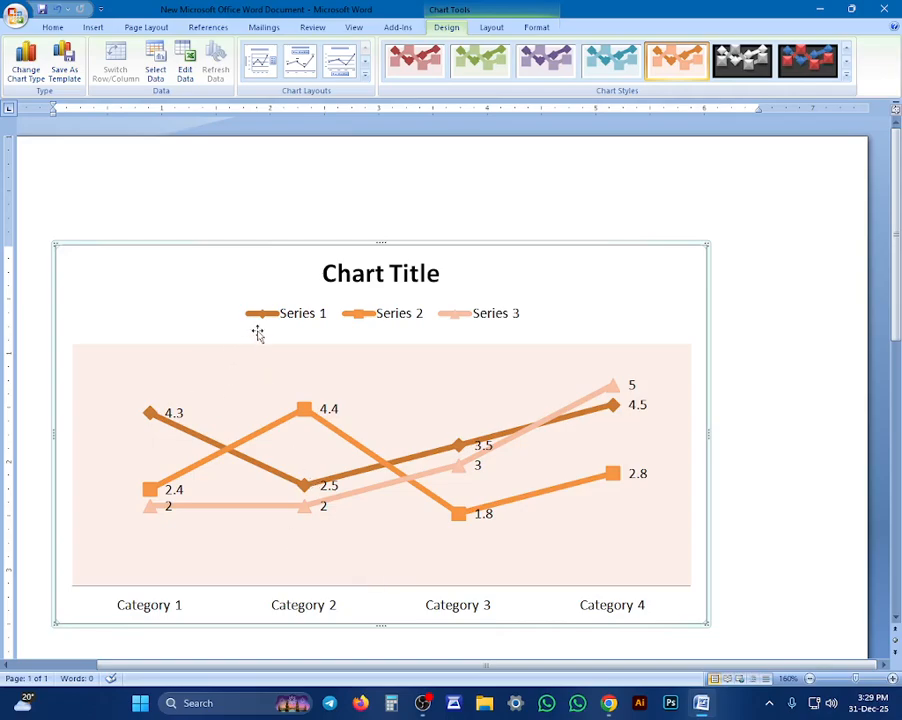
pyautogui.click(146, 614)
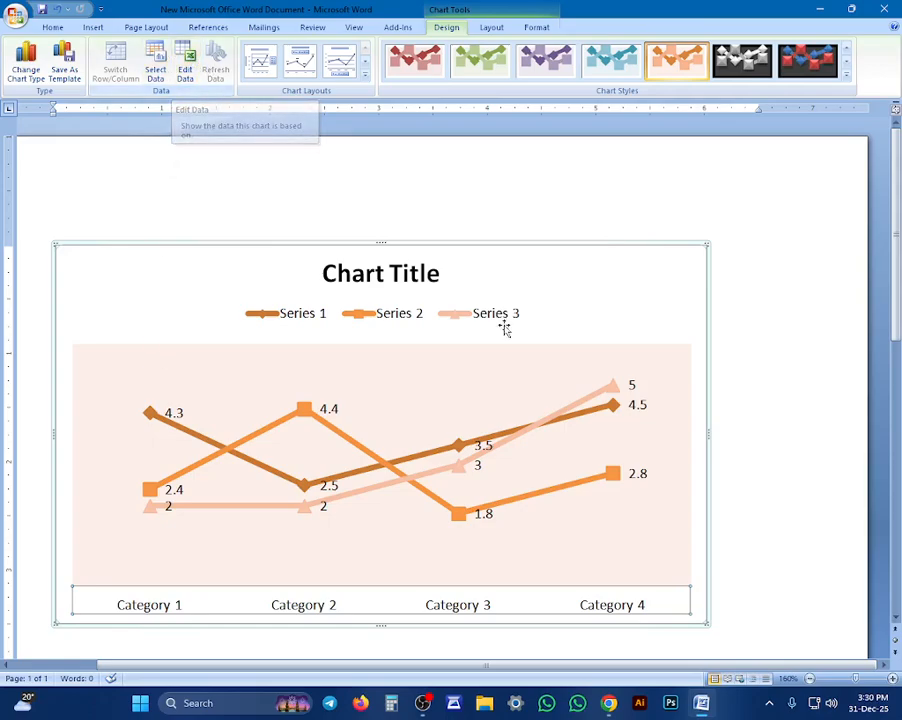
pyautogui.click(822, 355)
pyautogui.click(513, 360)
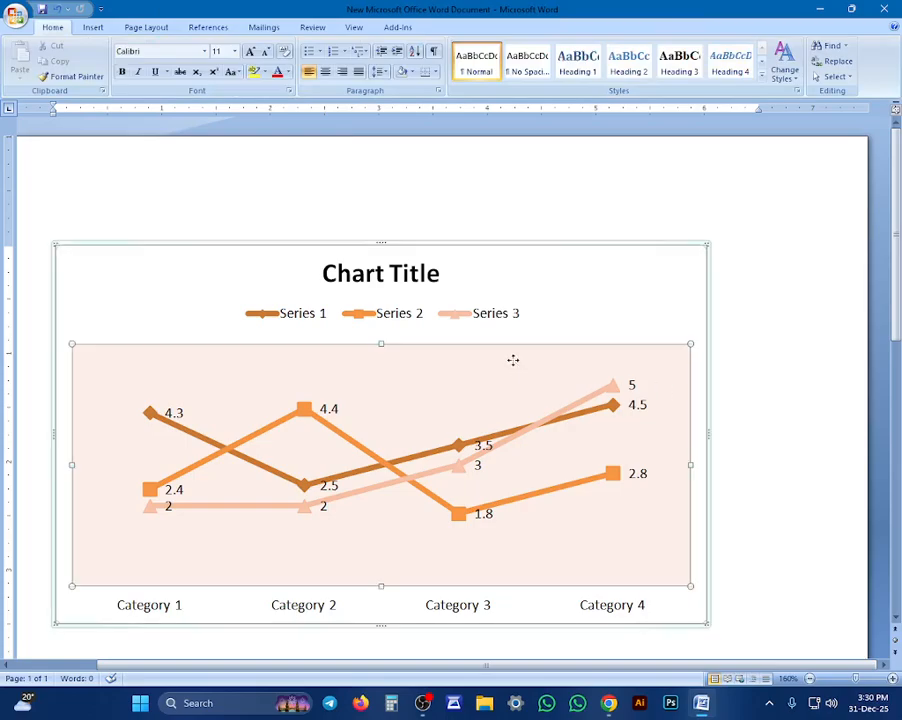
pyautogui.click(773, 333)
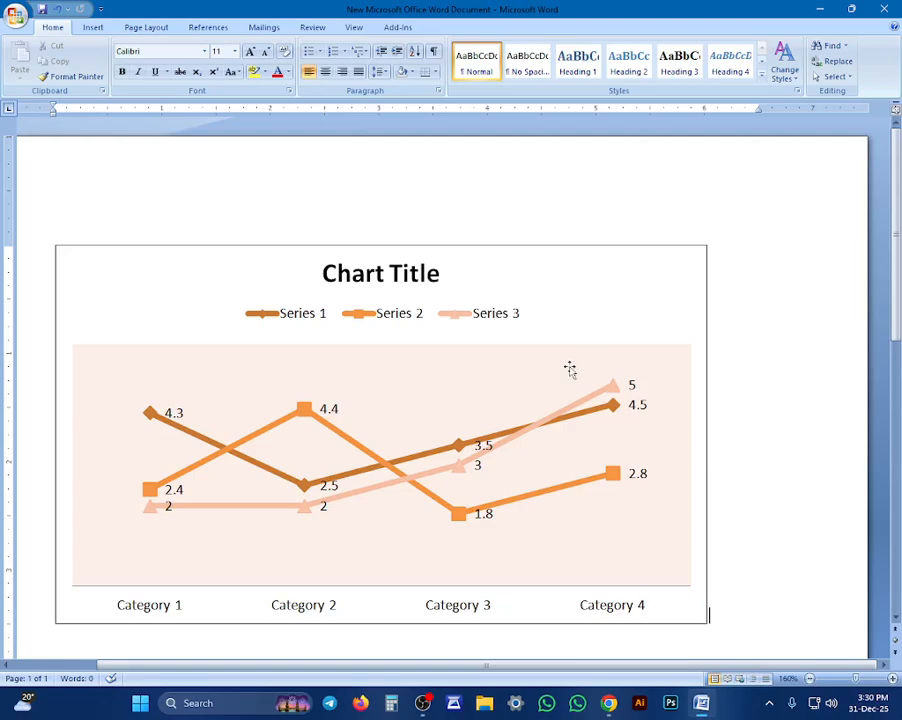
# Open the line chart's data for editing and rename the three series Data 1, Data 2 and Data 3
pyautogui.click(564, 367)
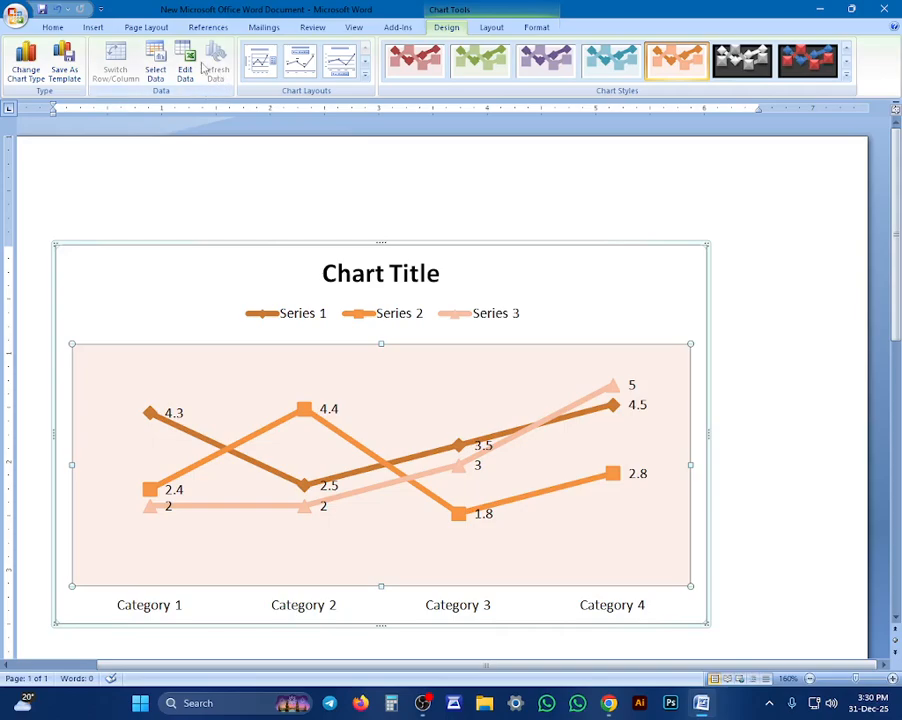
pyautogui.click(186, 68)
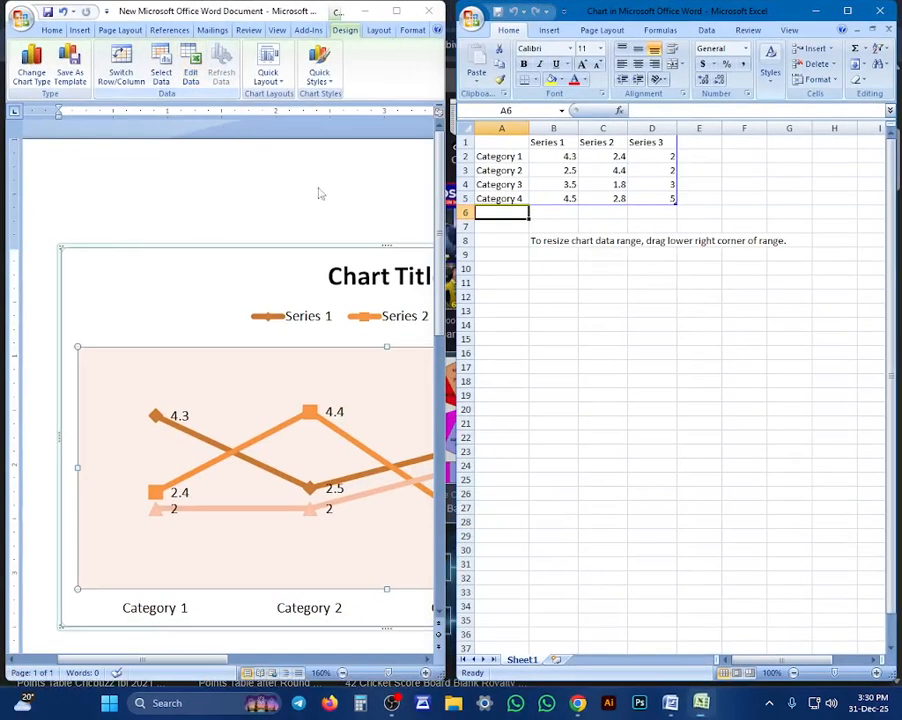
pyautogui.click(556, 143)
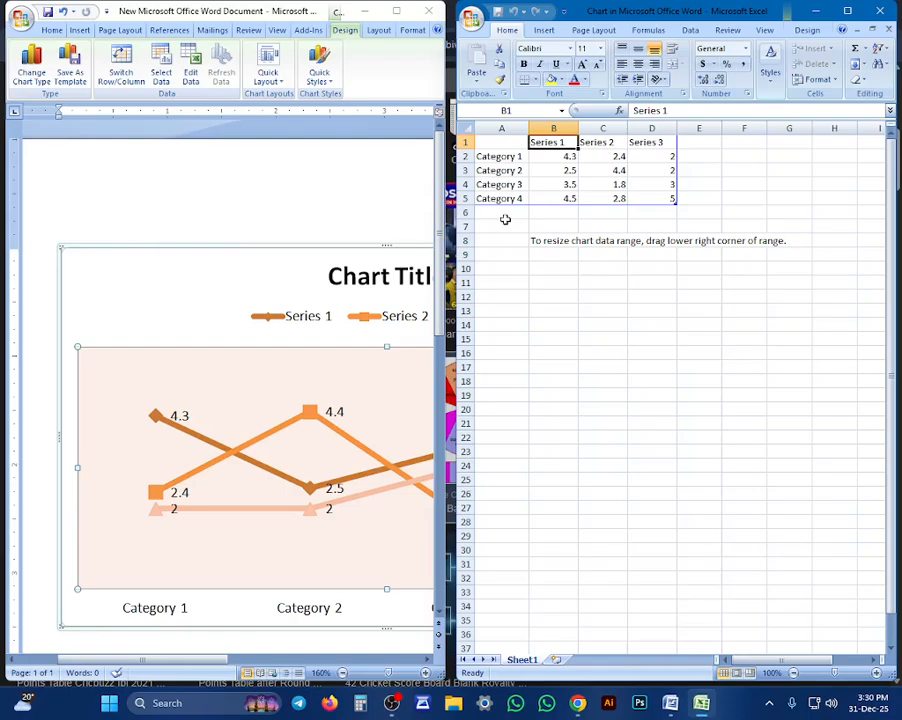
pyautogui.write('Data')
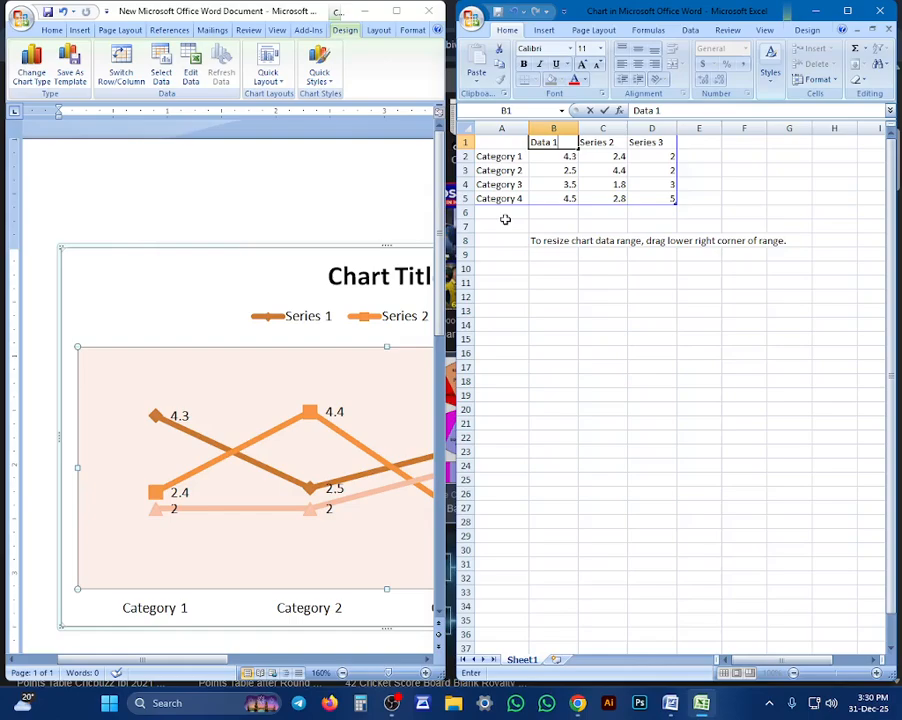
pyautogui.press('Tab')
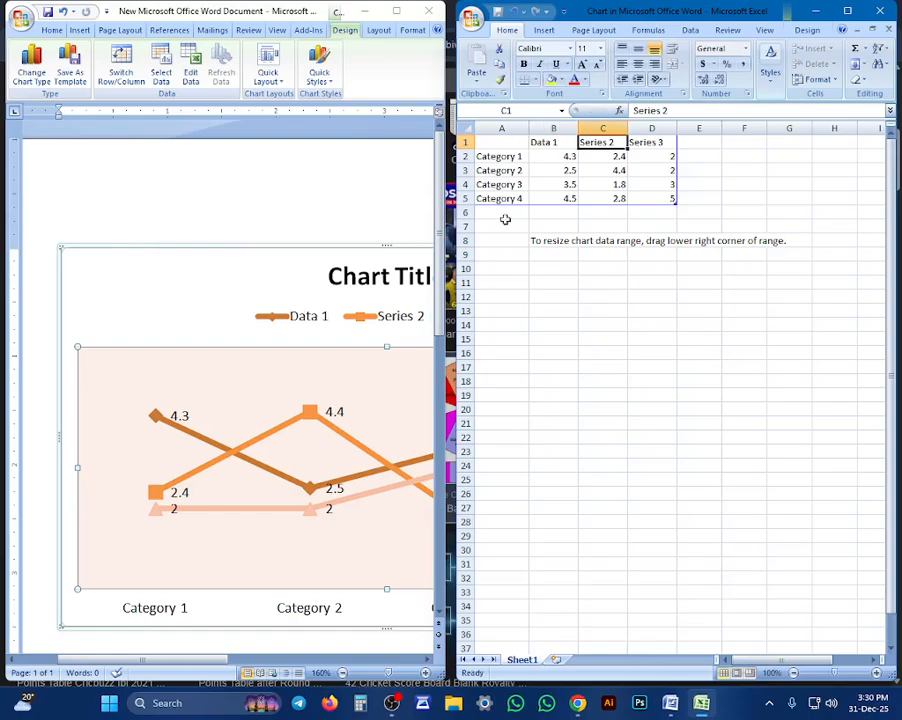
pyautogui.write('D')
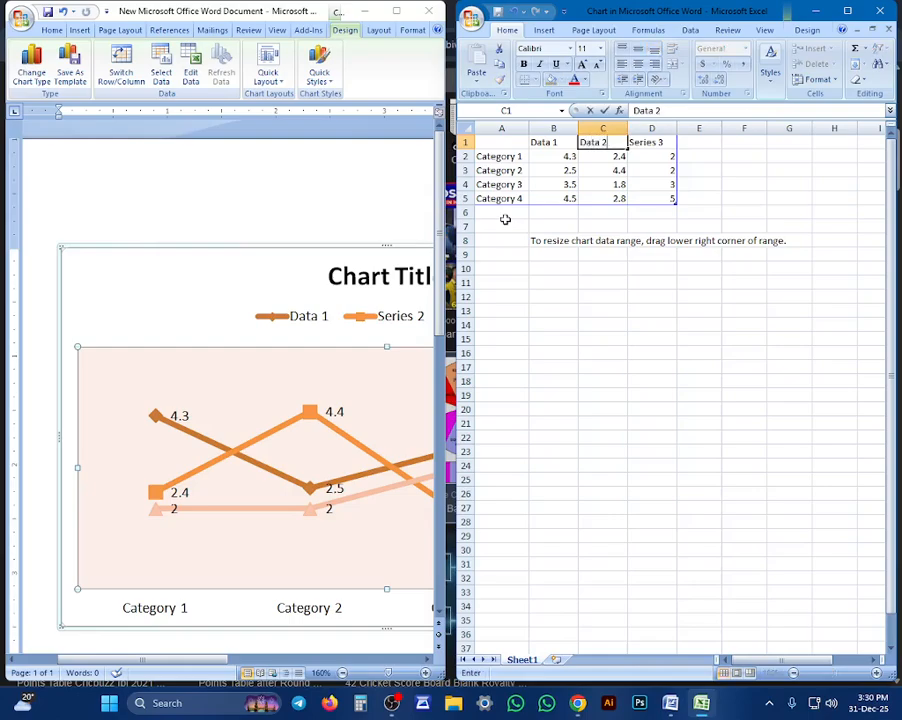
pyautogui.write('ata 2')
pyautogui.press('Tab')
pyautogui.write('Dat')
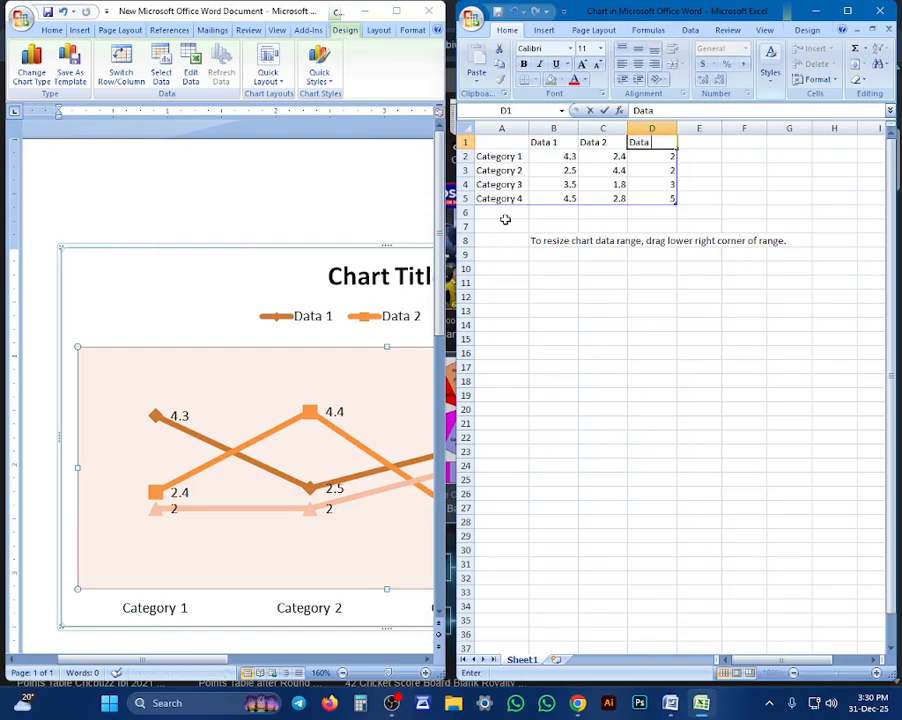
pyautogui.write('a 3')
pyautogui.press('Return')
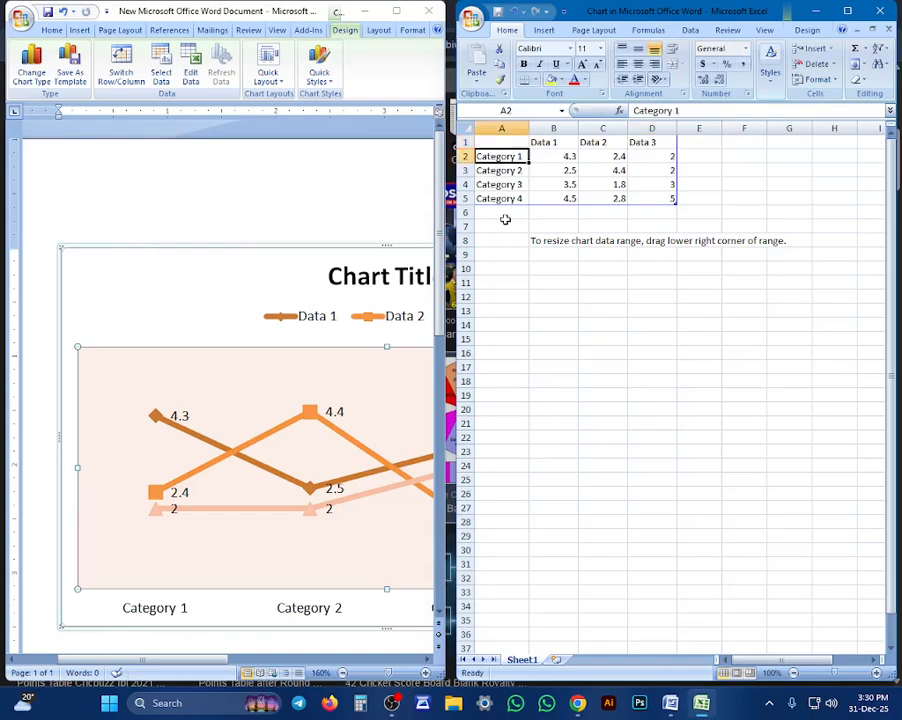
# Rename the four chart categories in the data sheet as Item 1, Item 2, Item 3 and Item 4
pyautogui.click(157, 611)
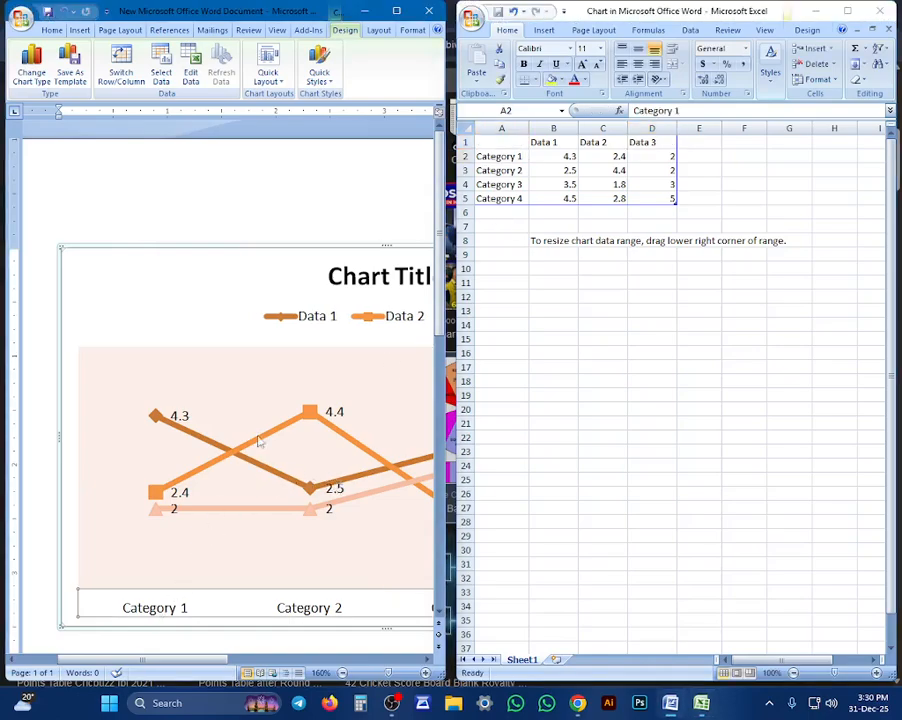
pyautogui.click(498, 160)
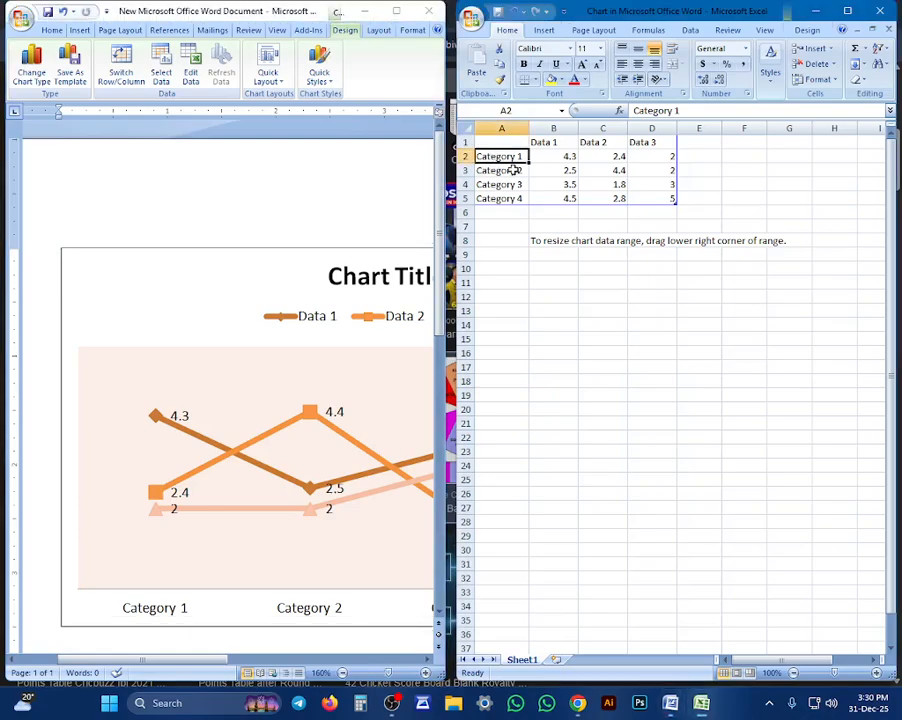
pyautogui.write('Item')
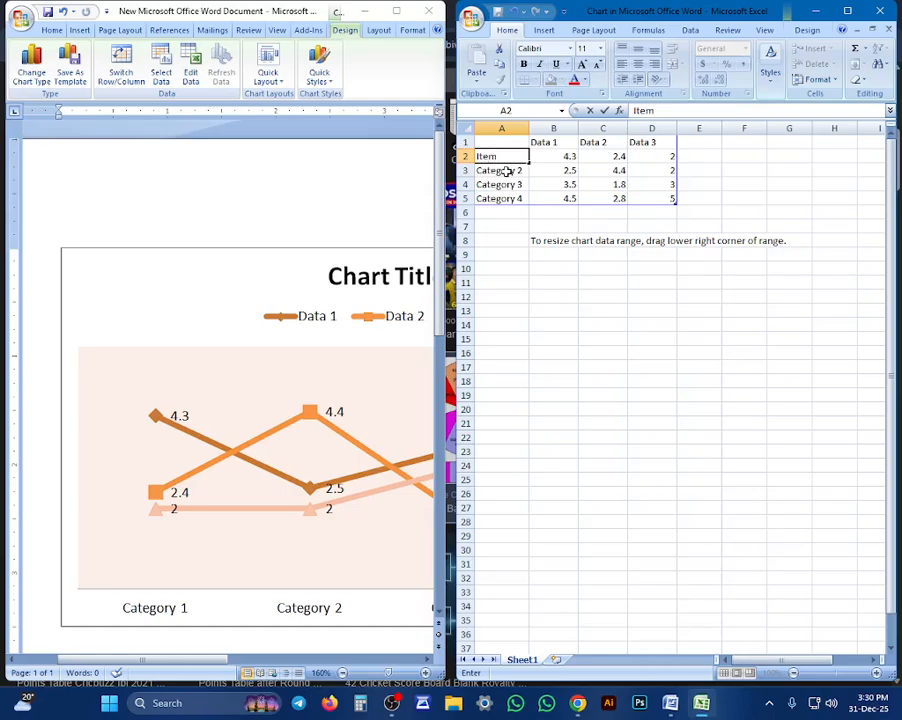
pyautogui.press('Return')
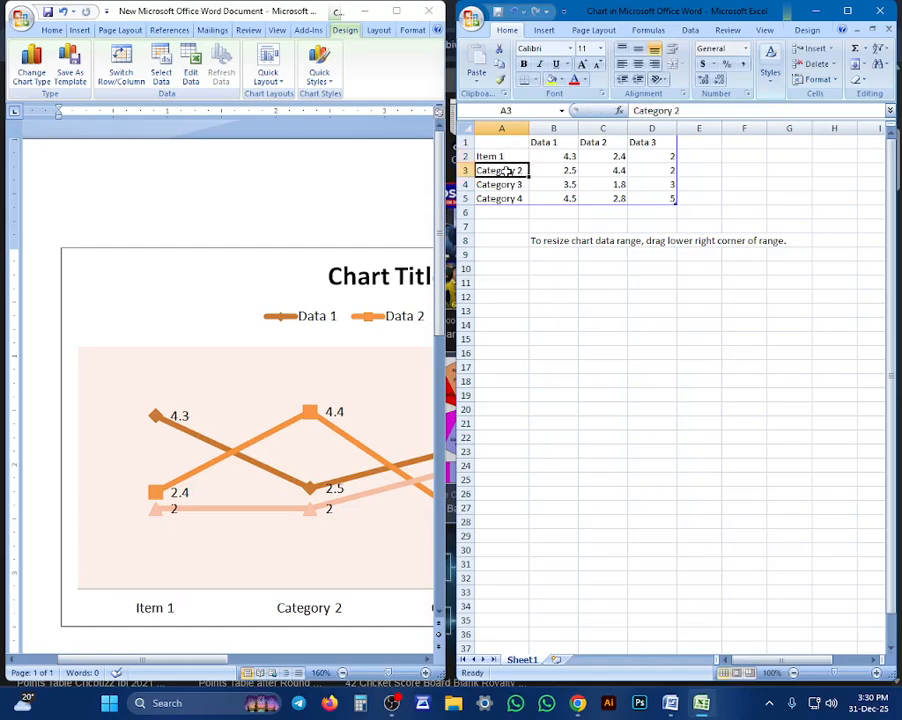
pyautogui.write('I')
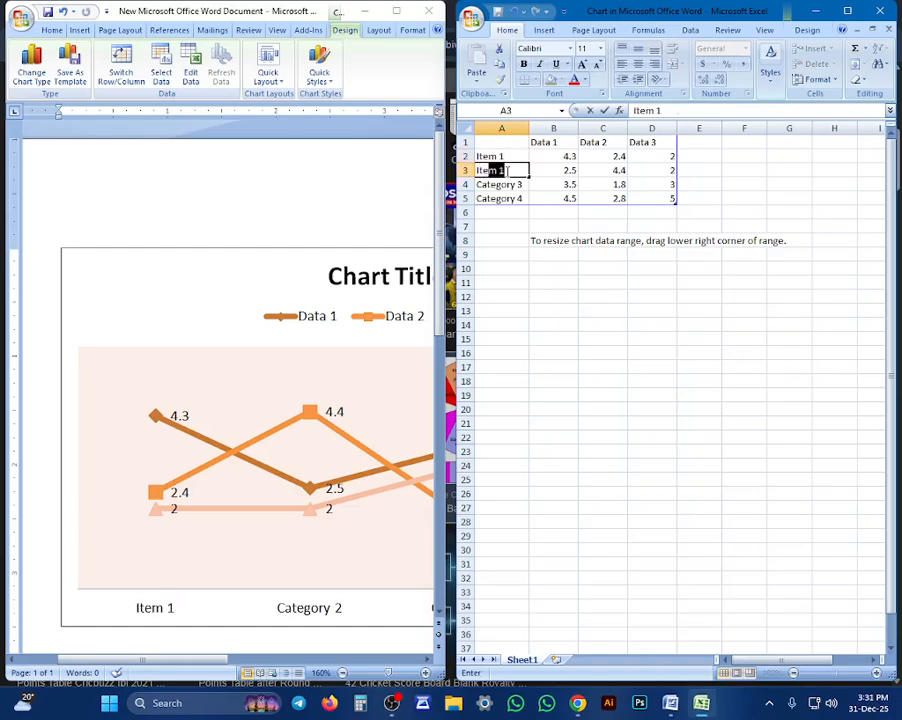
pyautogui.write('tem 2')
pyautogui.press('Return')
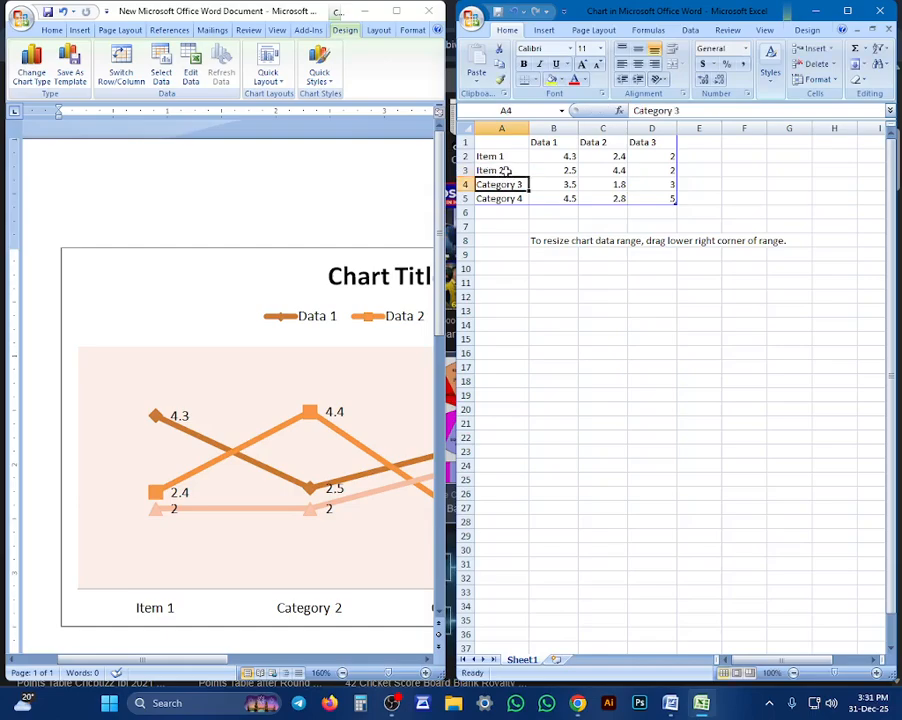
pyautogui.write('I')
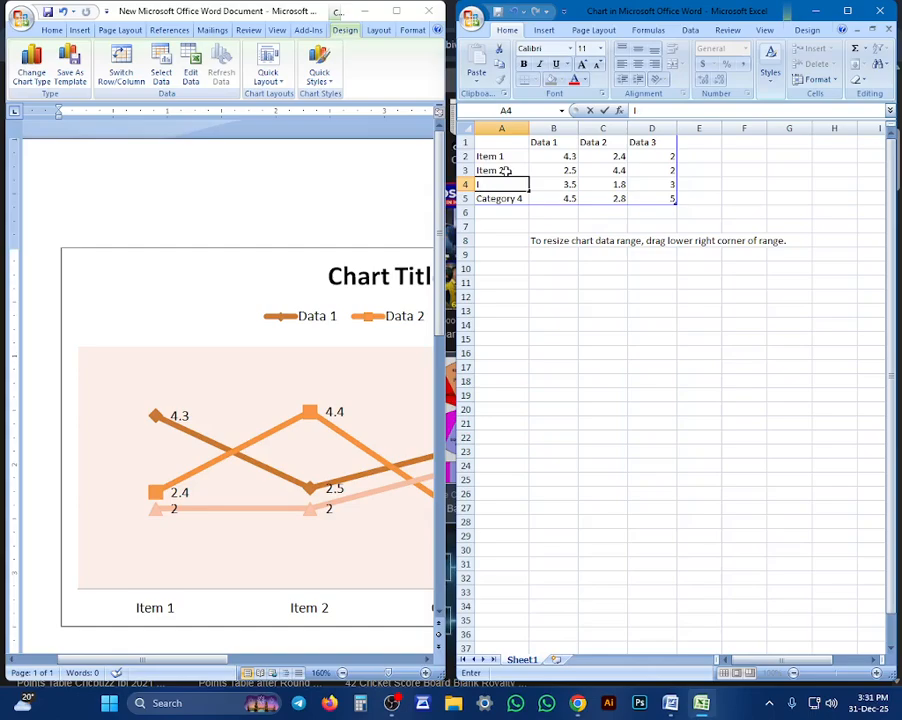
pyautogui.write('tem 3')
pyautogui.press('Return')
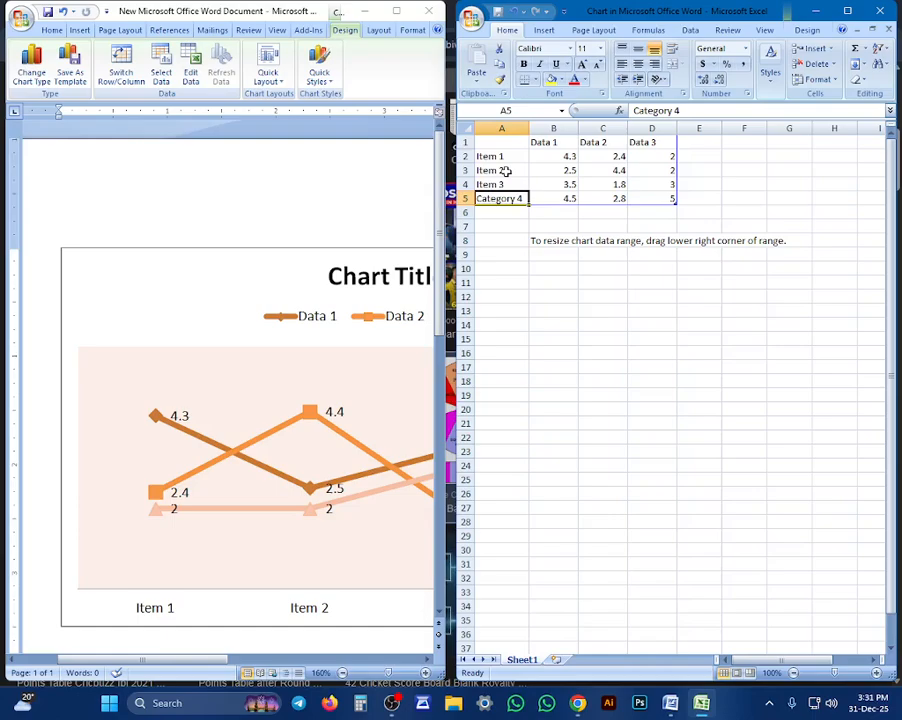
pyautogui.write('Item')
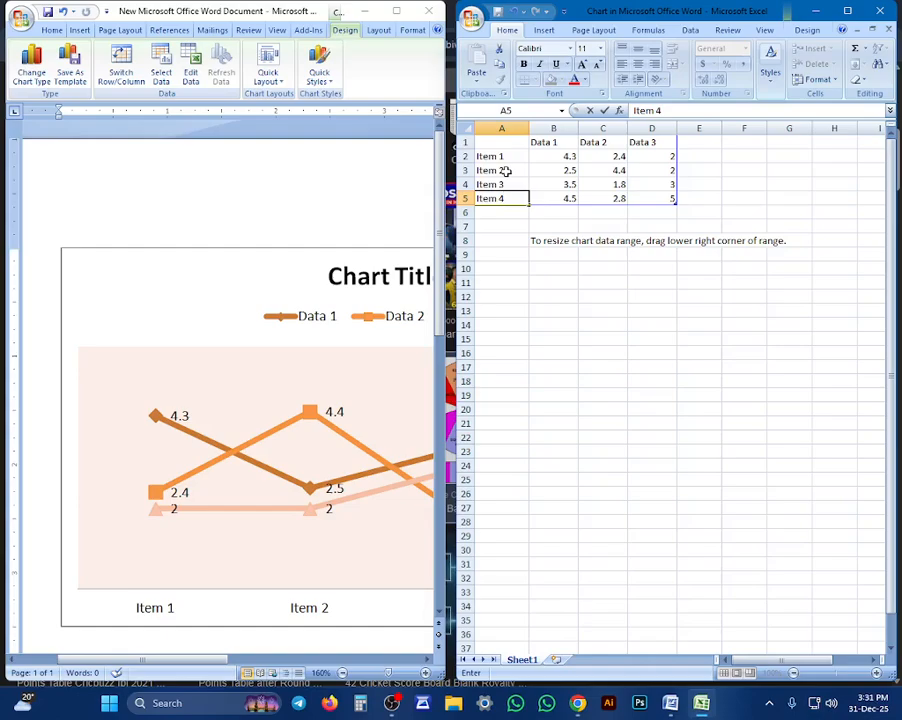
pyautogui.press('Tab')
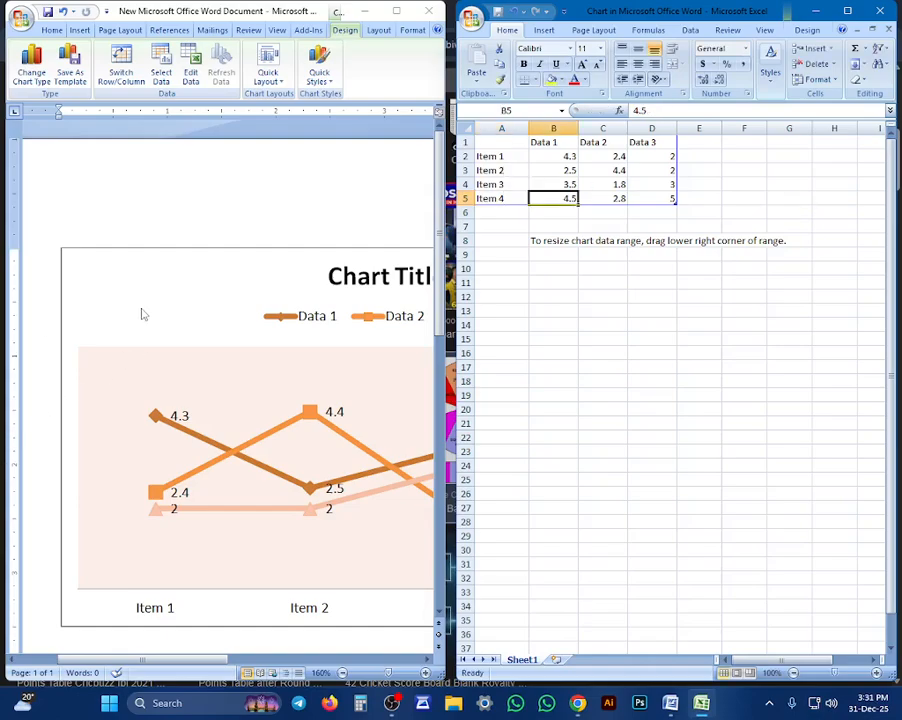
# Set the Data 1 value of Item 1 to 5.6
pyautogui.click(219, 184)
pyautogui.scroll(-4, 228, 202)
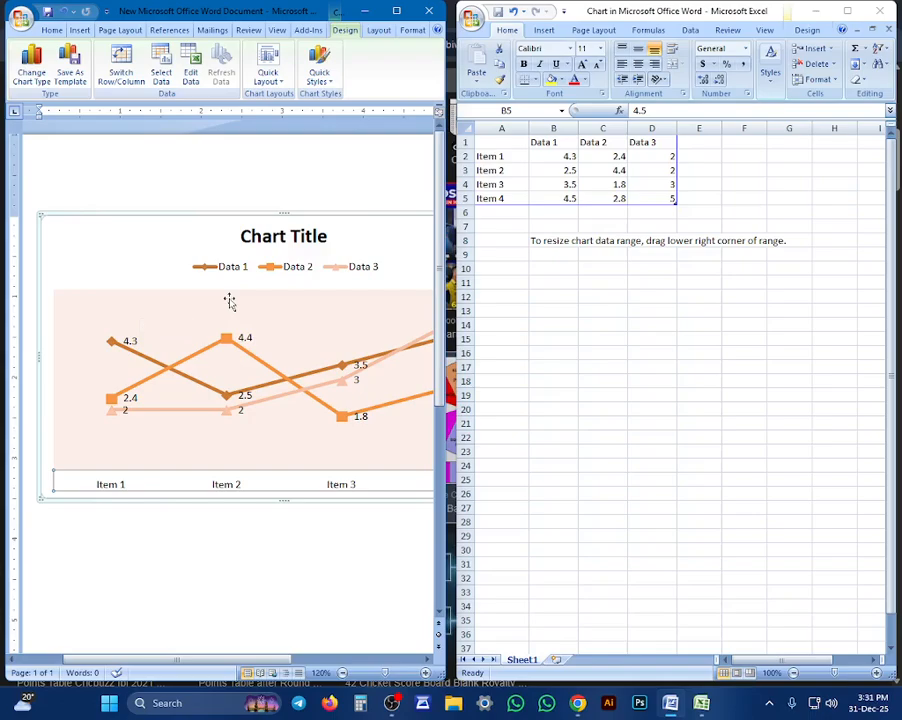
pyautogui.scroll(-2, 240, 302)
pyautogui.scroll(2, 160, 320)
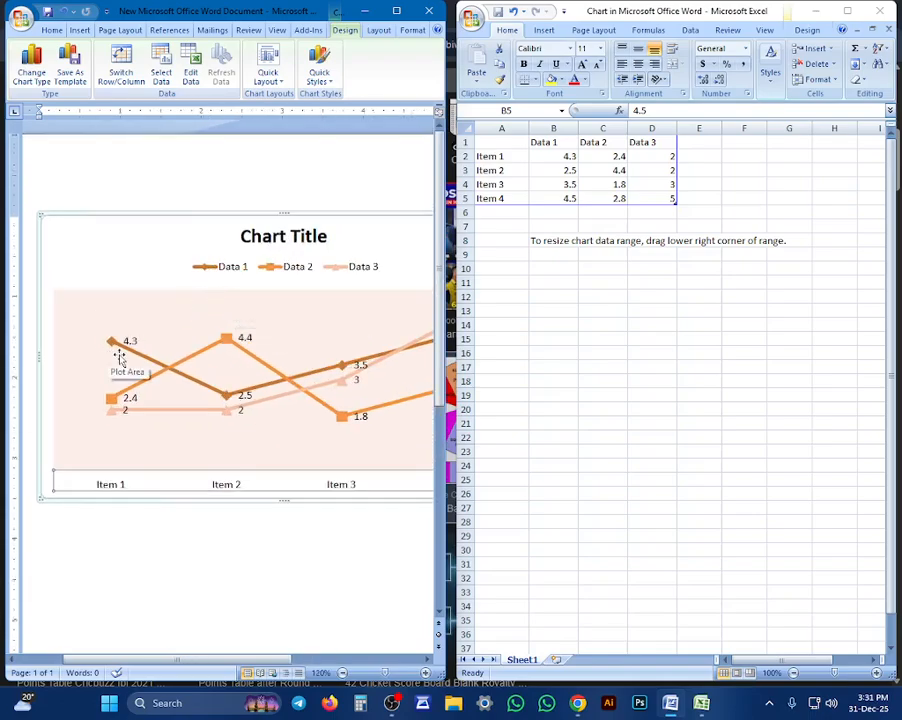
pyautogui.click(548, 158)
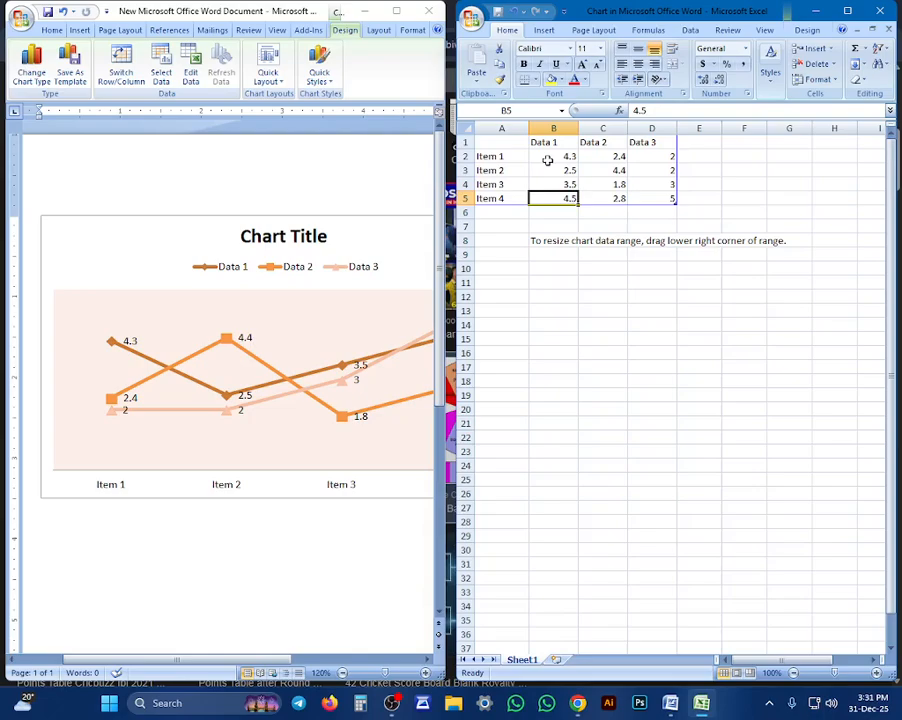
pyautogui.click(549, 158)
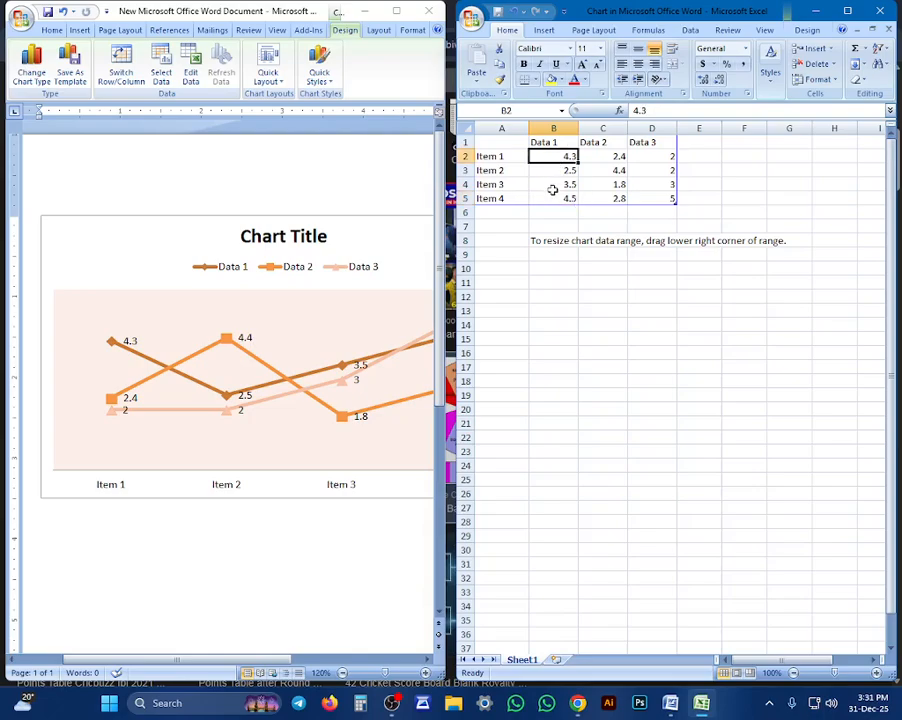
pyautogui.write('5.6')
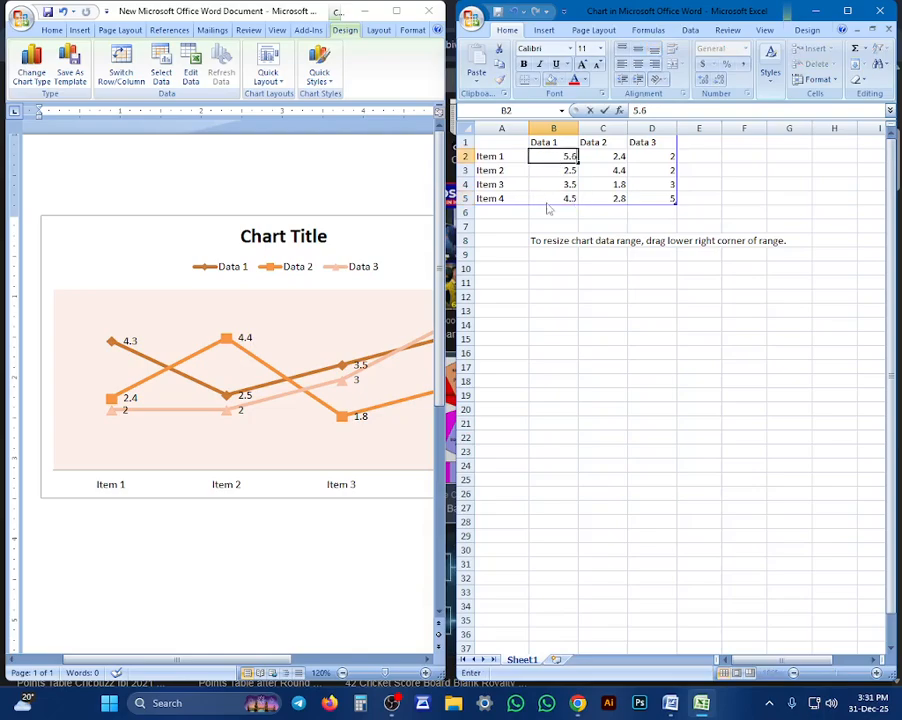
pyautogui.press('Tab')
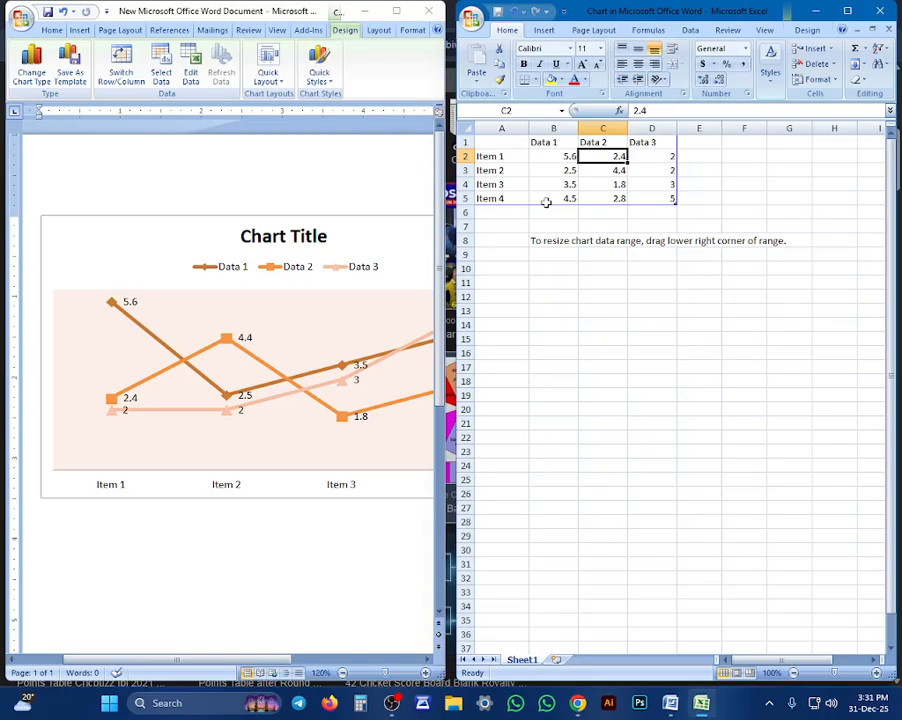
# Try 6 as the Data 2 value of Item 1, replace it with 4, and set its Data 3 value to 6.58
pyautogui.write('6')
pyautogui.press('Tab')
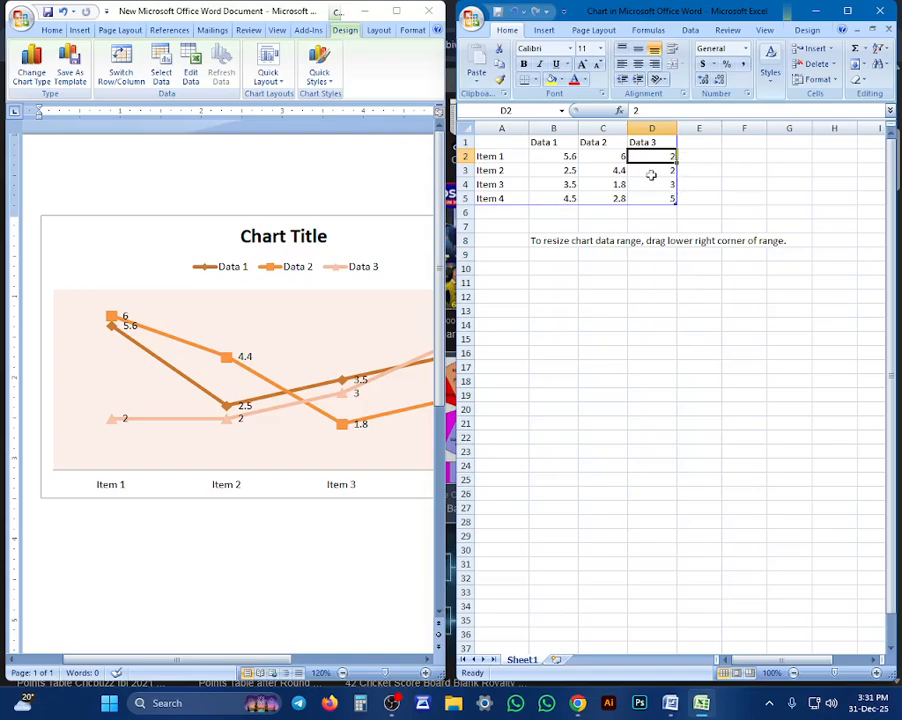
pyautogui.click(605, 155)
pyautogui.write('4')
pyautogui.press('Tab')
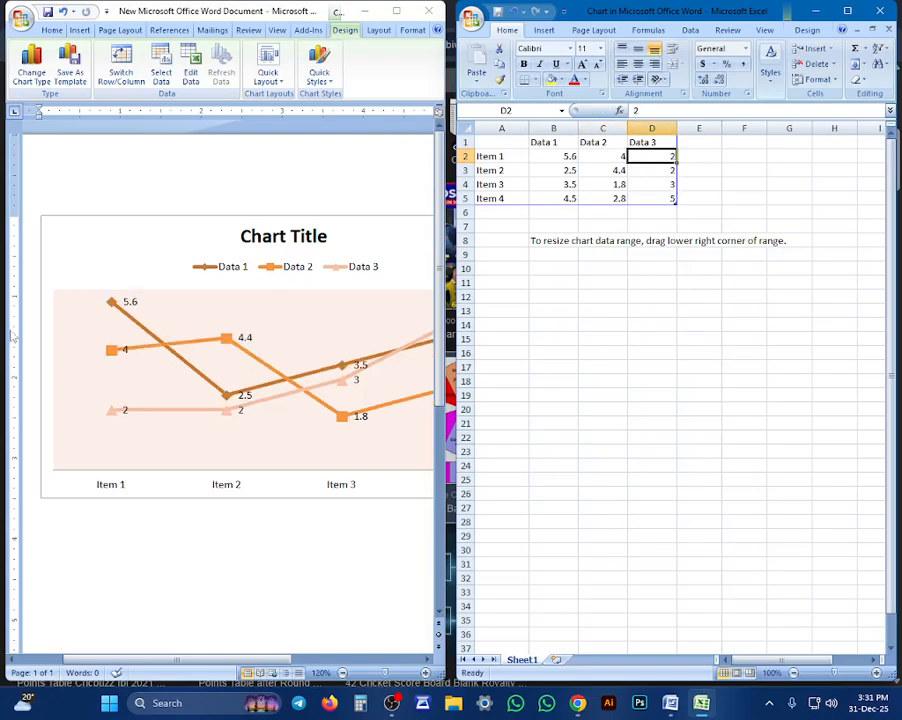
pyautogui.press('Tab')
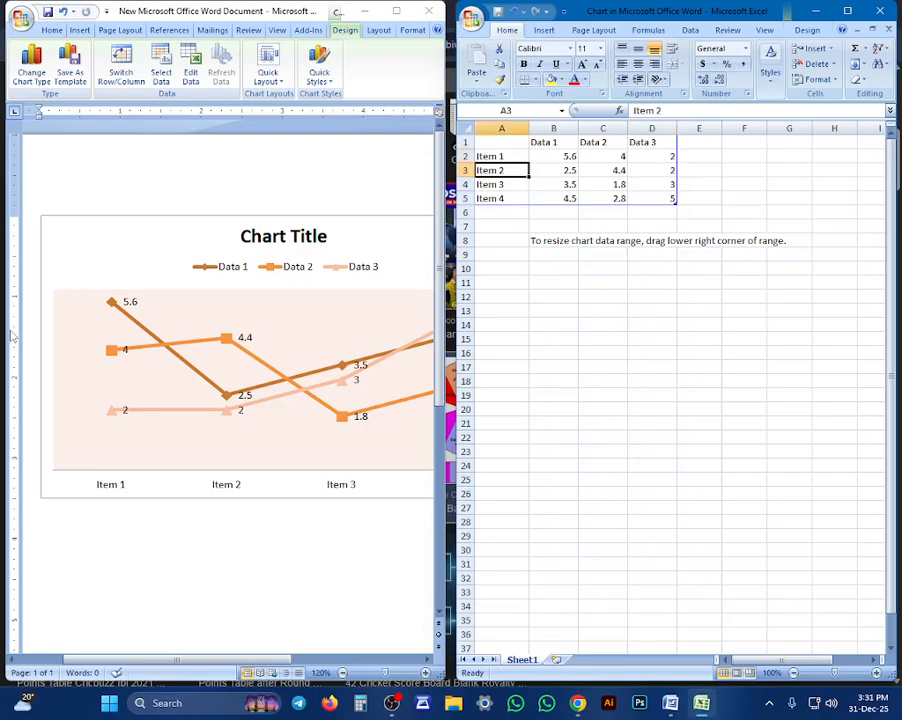
pyautogui.click(664, 155)
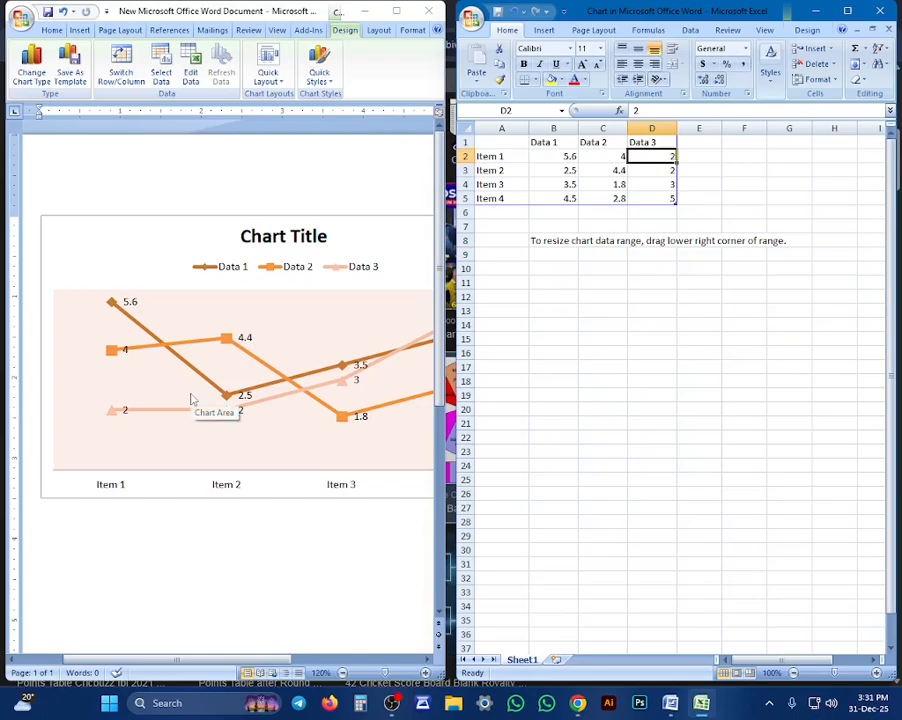
pyautogui.write('6.58')
pyautogui.press('Return')
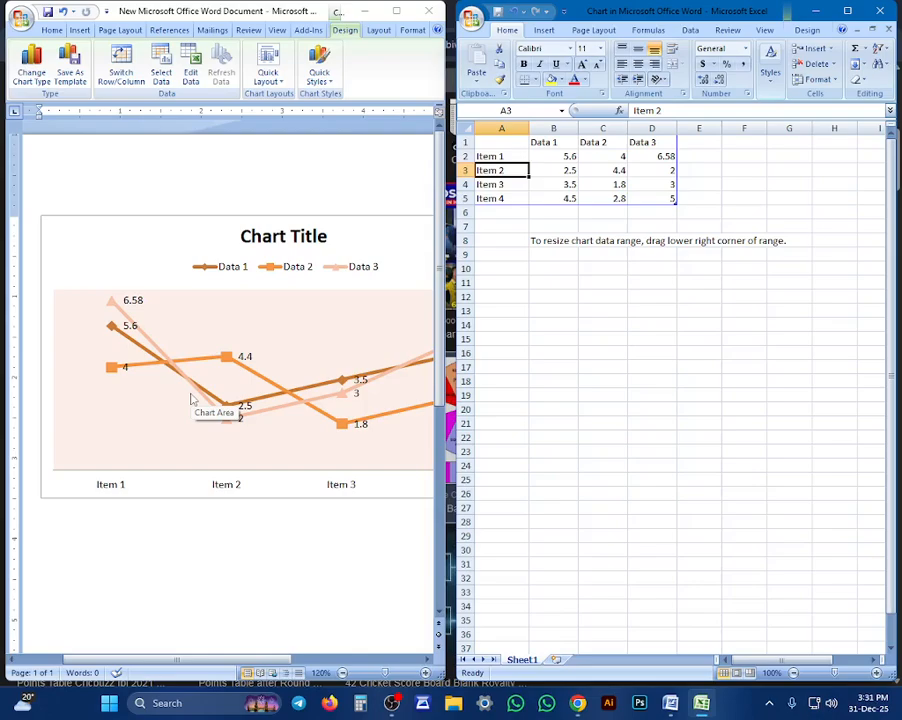
# Set the Item 2 values to 3 for Data 1, 9 for Data 2 and 6 for Data 3
pyautogui.press('Right')
pyautogui.write('3')
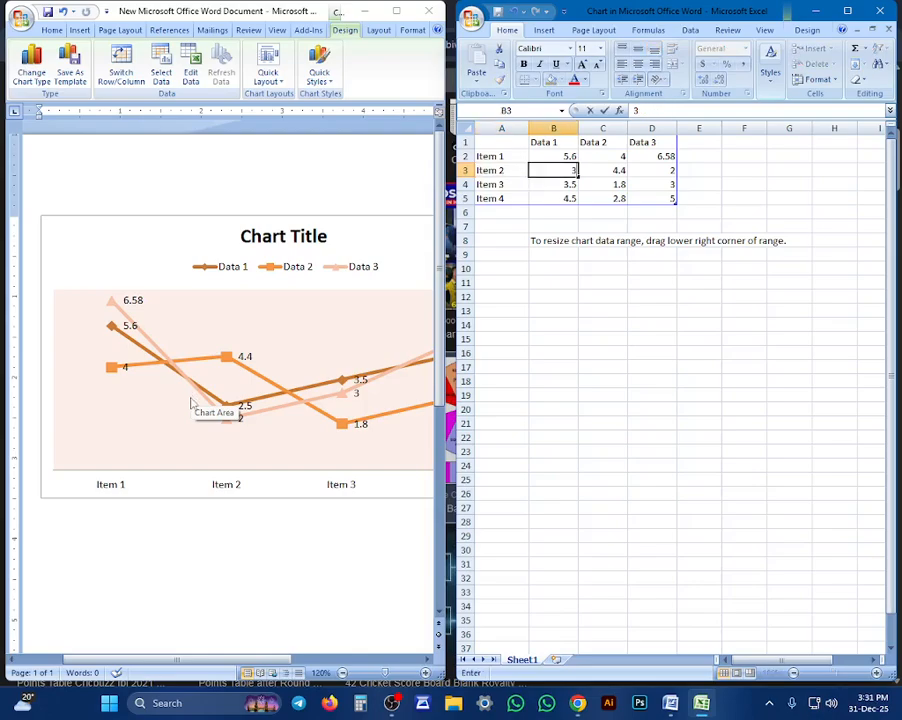
pyautogui.press('Tab')
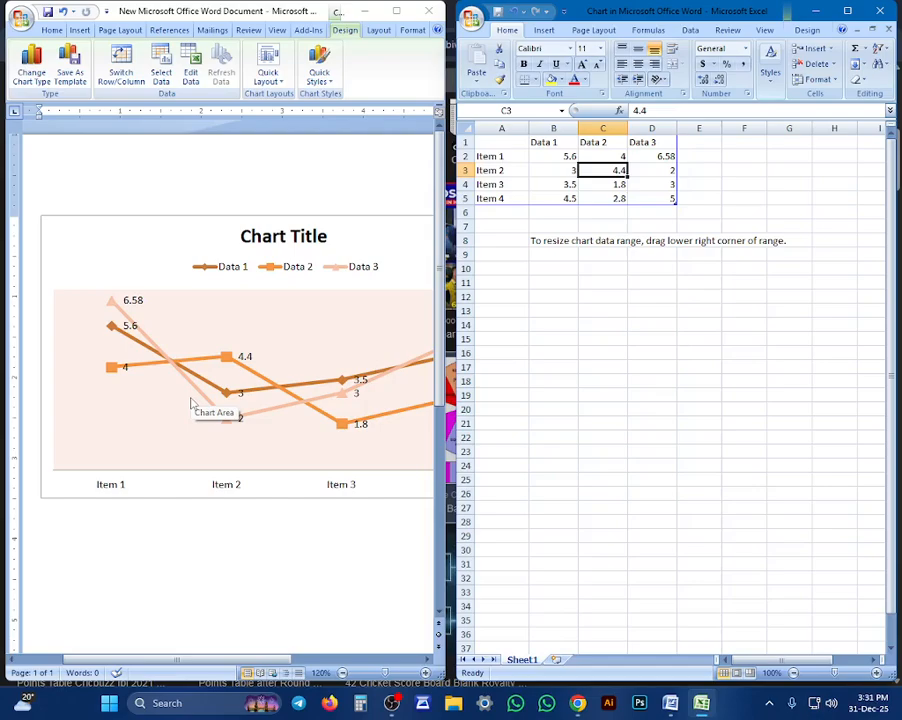
pyautogui.write('9')
pyautogui.press('Tab')
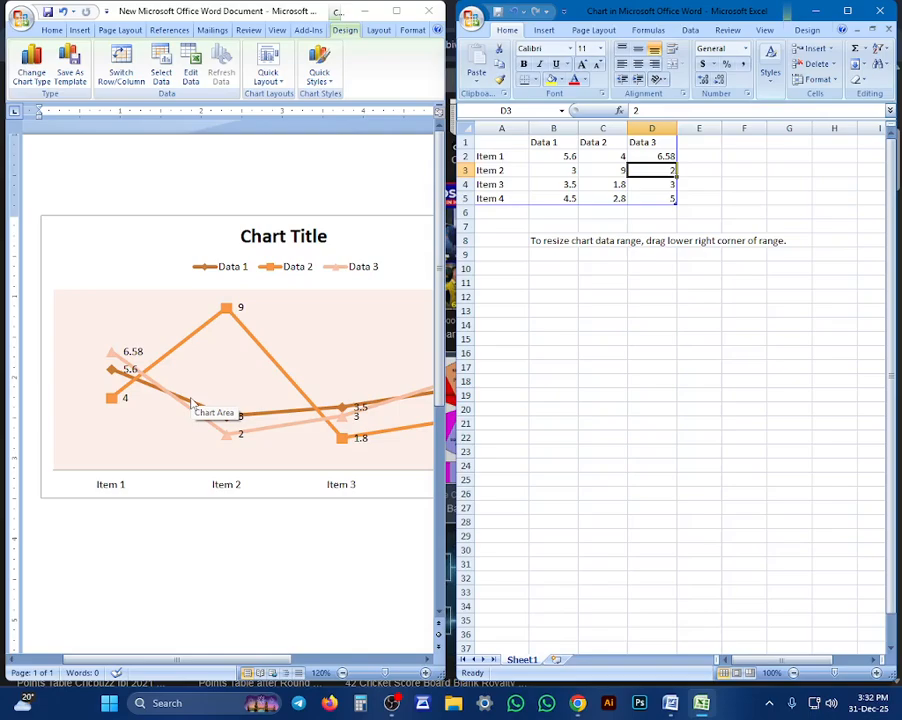
pyautogui.write('6')
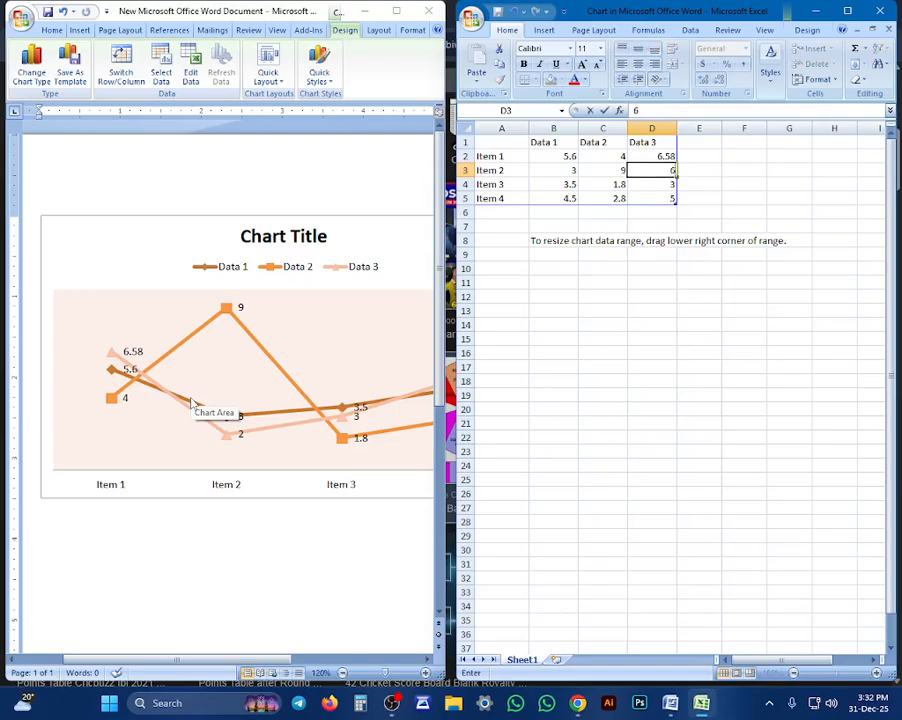
pyautogui.press('Return')
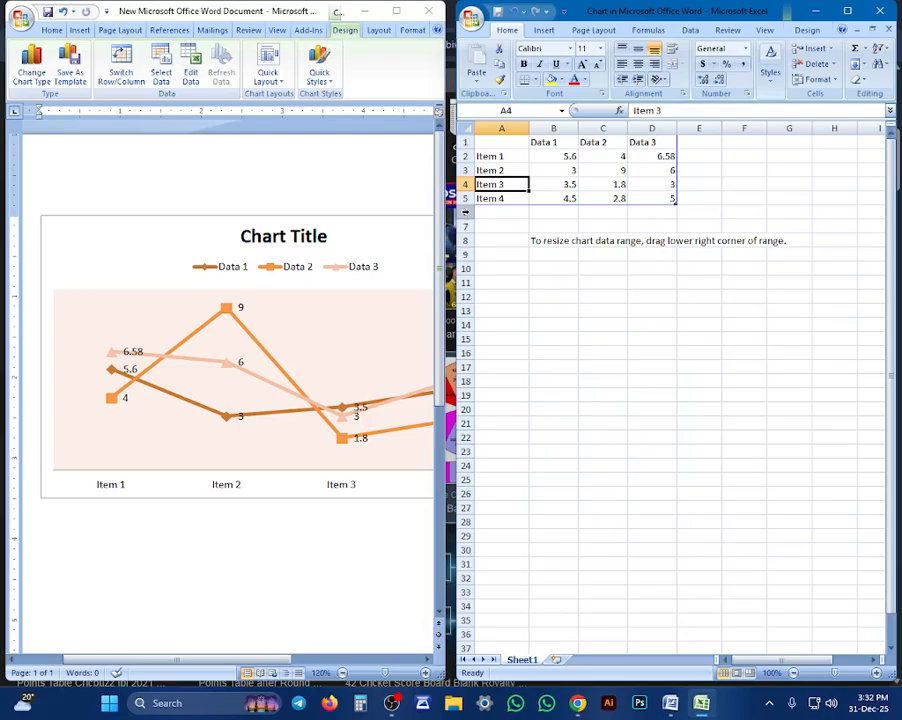
# Insert an empty row above Item 4 in the chart's data sheet
pyautogui.moveTo(500, 198); pyautogui.dragTo(660, 199)
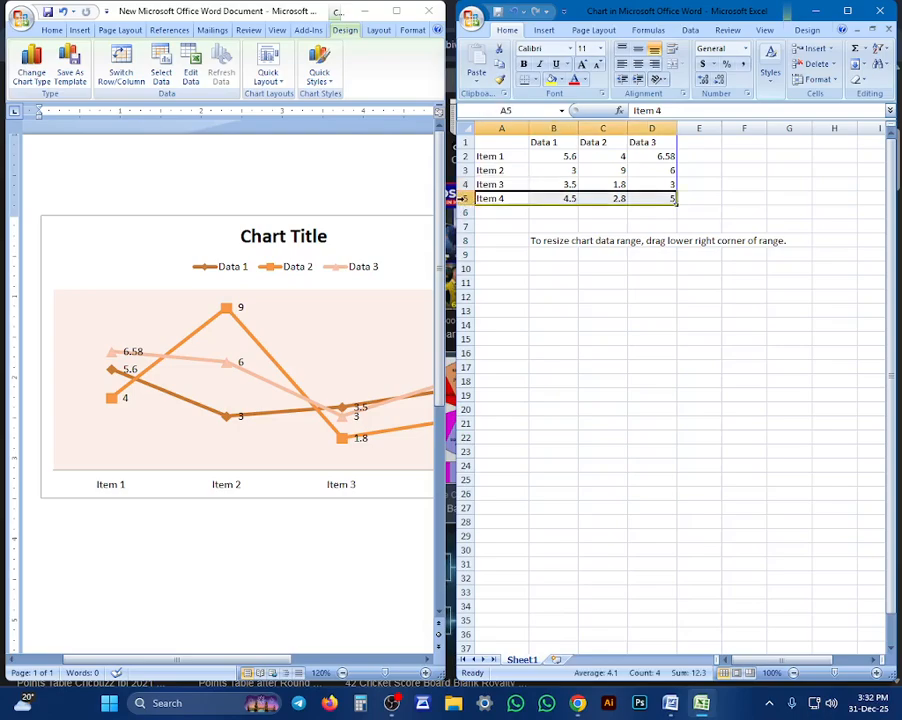
pyautogui.rightClick(464, 201)
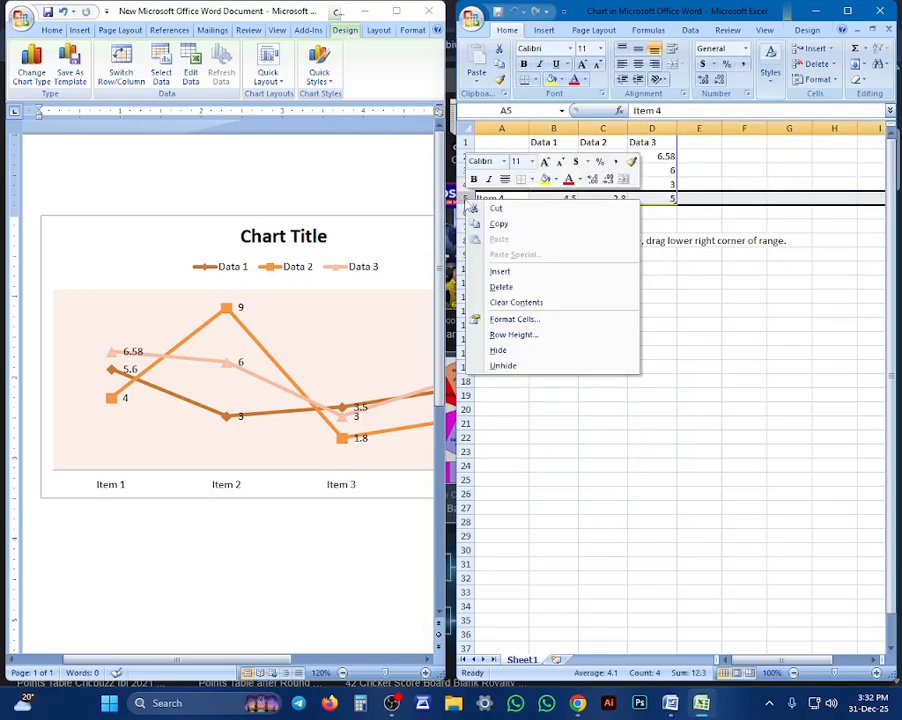
pyautogui.click(500, 271)
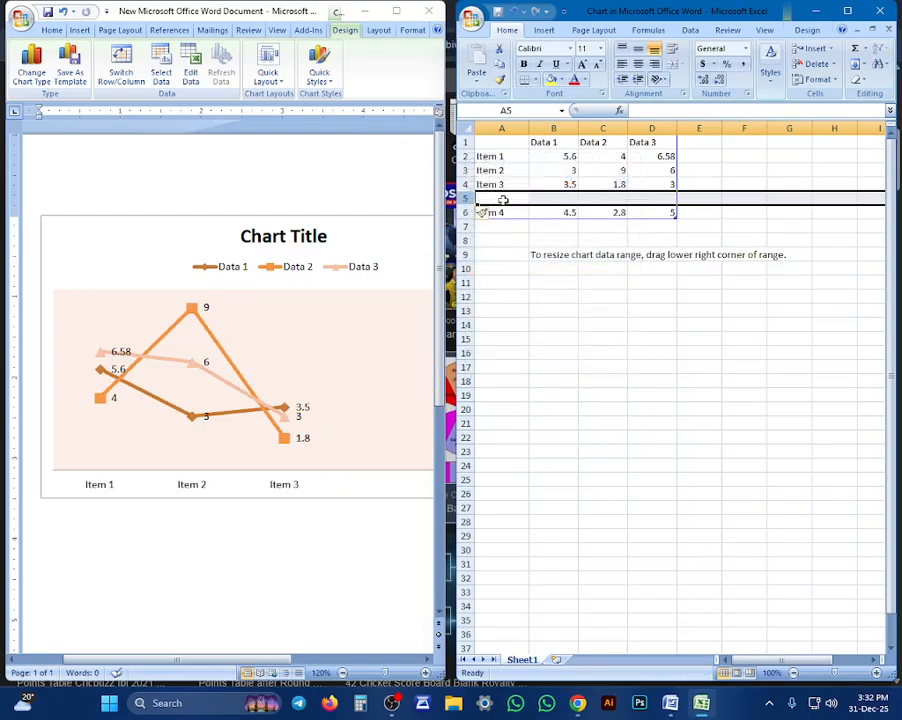
# Fill the new row above Item 4 with 6 for Data 1, 5 for Data 2 and 9 for Data 3
pyautogui.click(552, 199)
pyautogui.write('6')
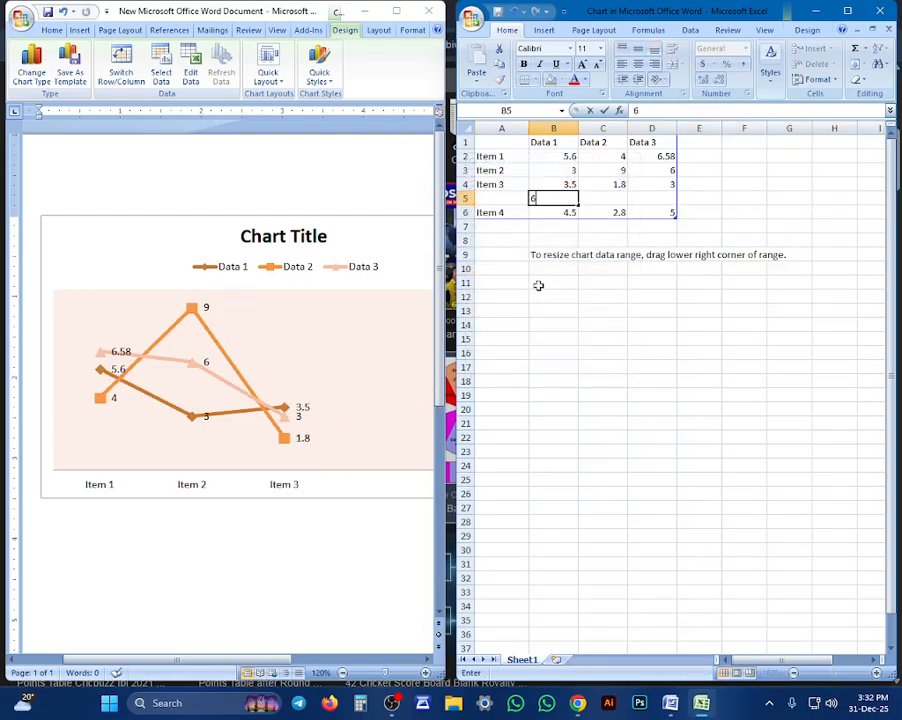
pyautogui.press('Tab')
pyautogui.write('5')
pyautogui.press('Tab')
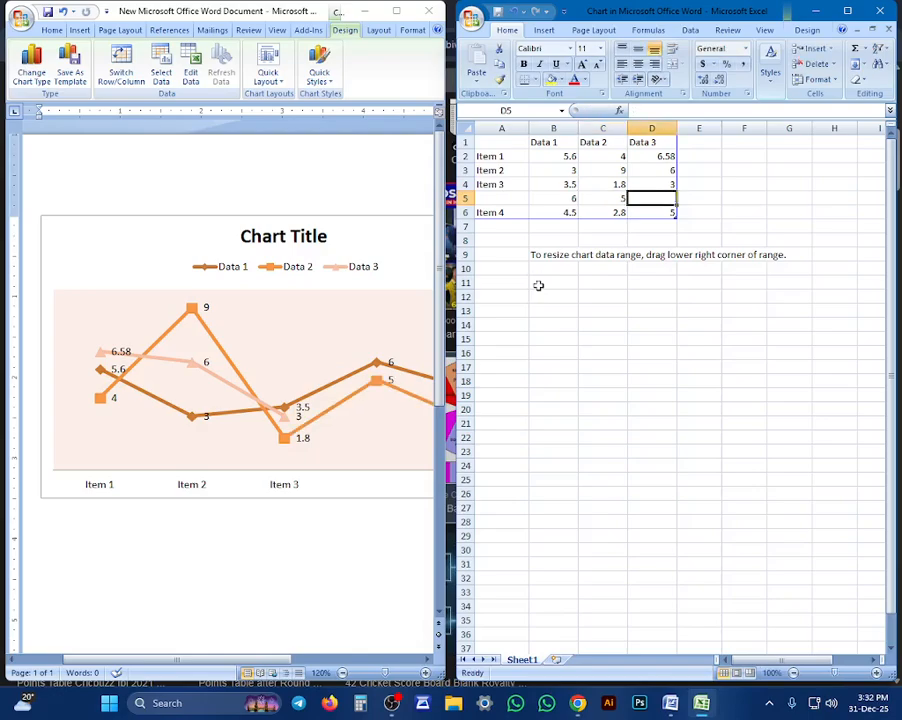
pyautogui.write('9')
pyautogui.press('Return')
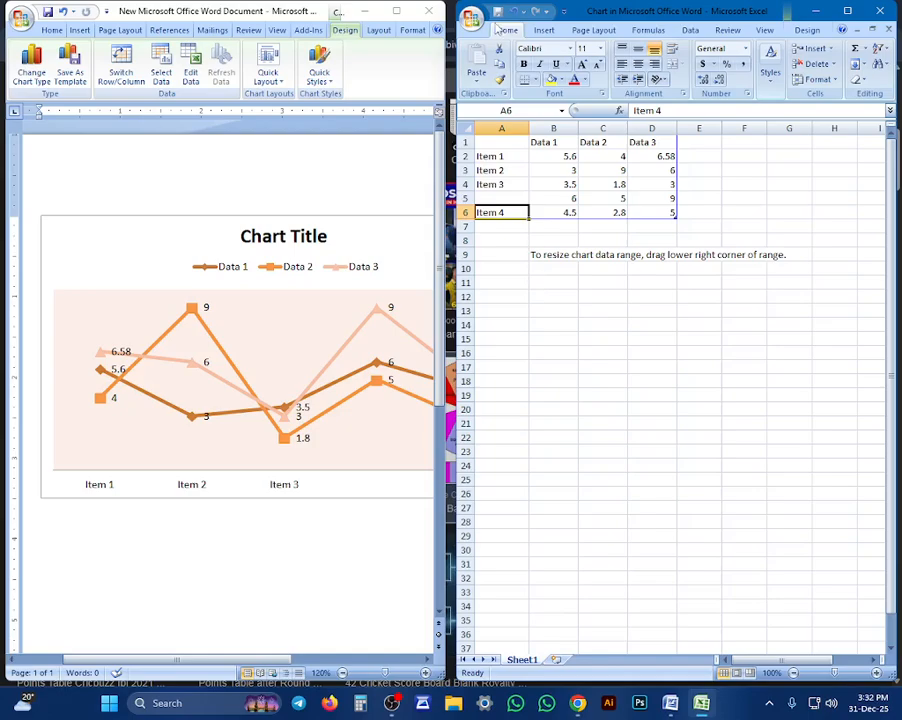
# Label the new category row between Item 3 and Item 4 as Team 2
pyautogui.click(500, 197)
pyautogui.write('B')
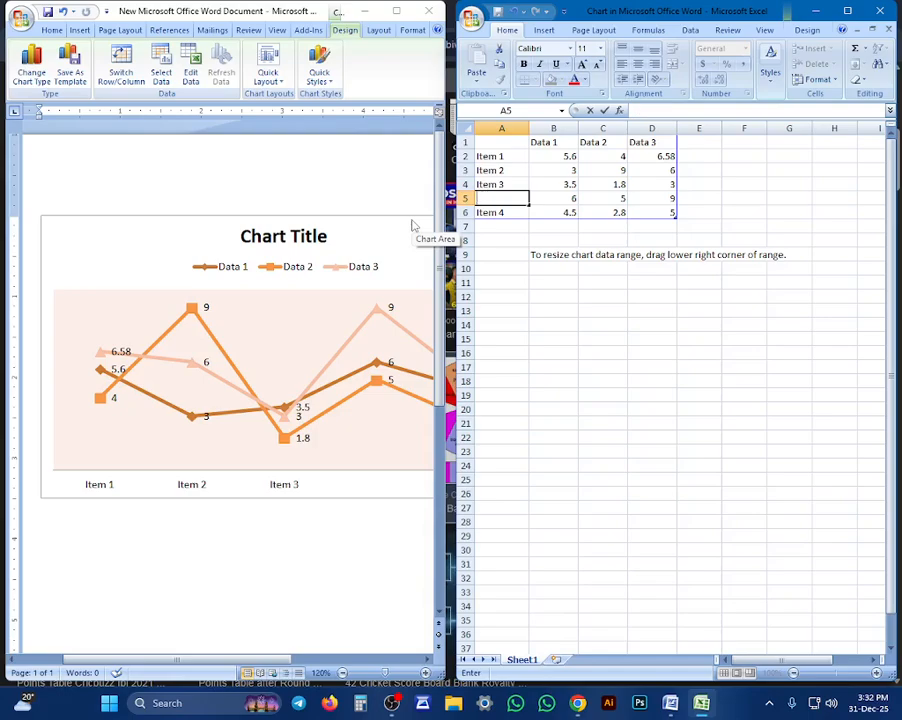
pyautogui.write('eam 2')
pyautogui.press('Tab')
# Insert a new series column between Data 1 and Data 2 in the data sheet
pyautogui.click(614, 126)
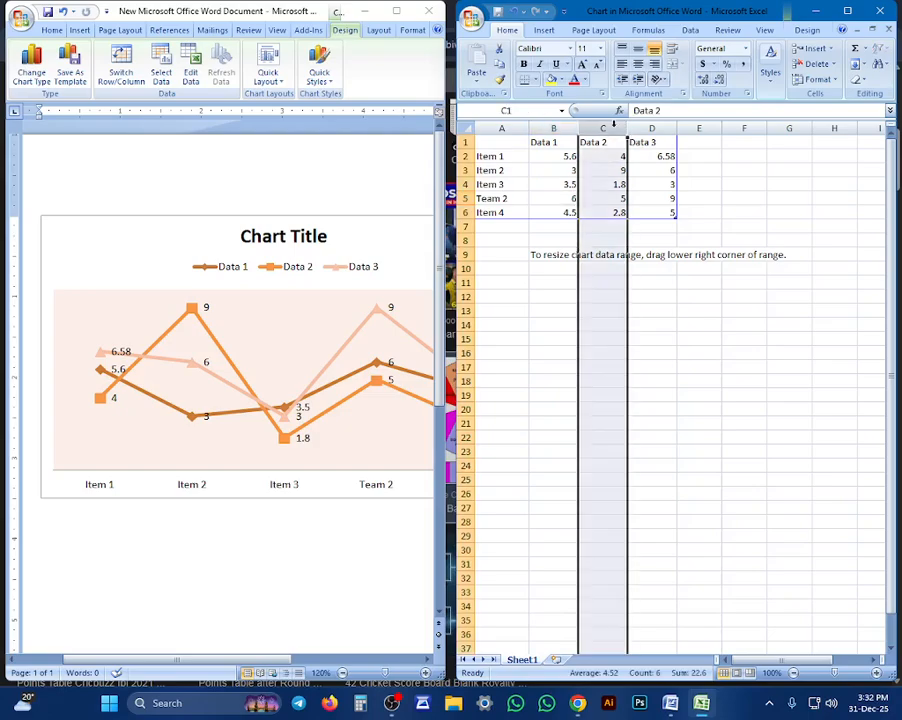
pyautogui.rightClick(614, 122)
pyautogui.click(645, 198)
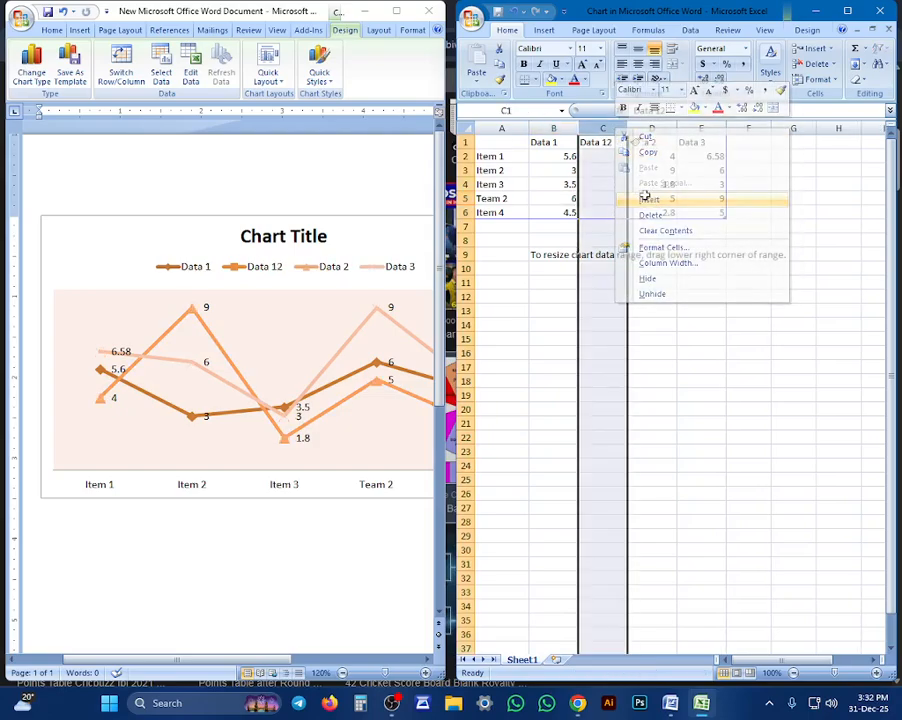
# Try 51 for Item 1 and 99 for Item 2 in the new Data 12 column
pyautogui.click(598, 170)
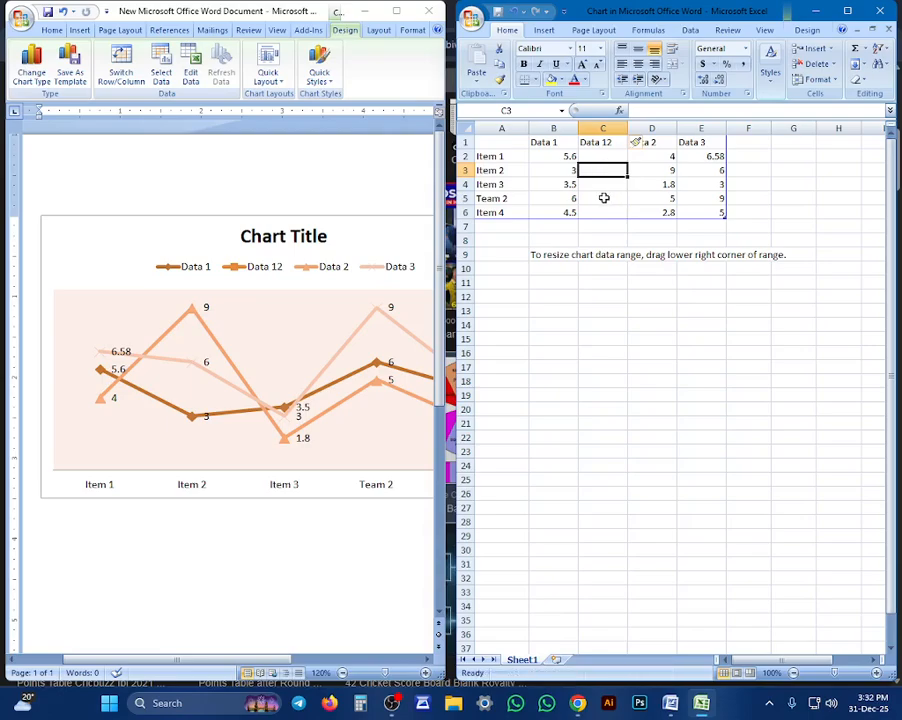
pyautogui.click(594, 157)
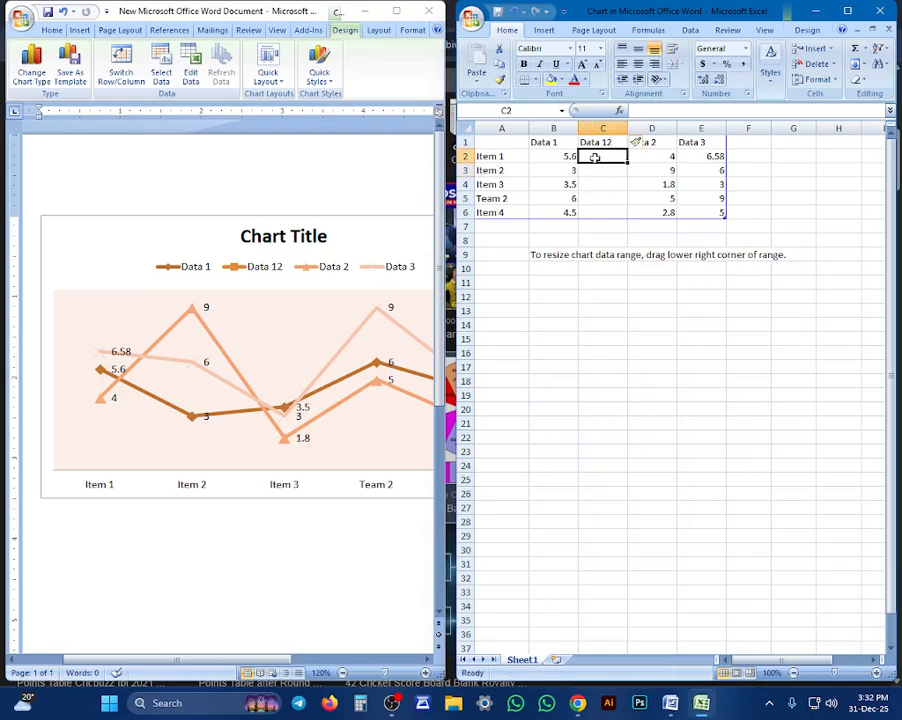
pyautogui.write('51')
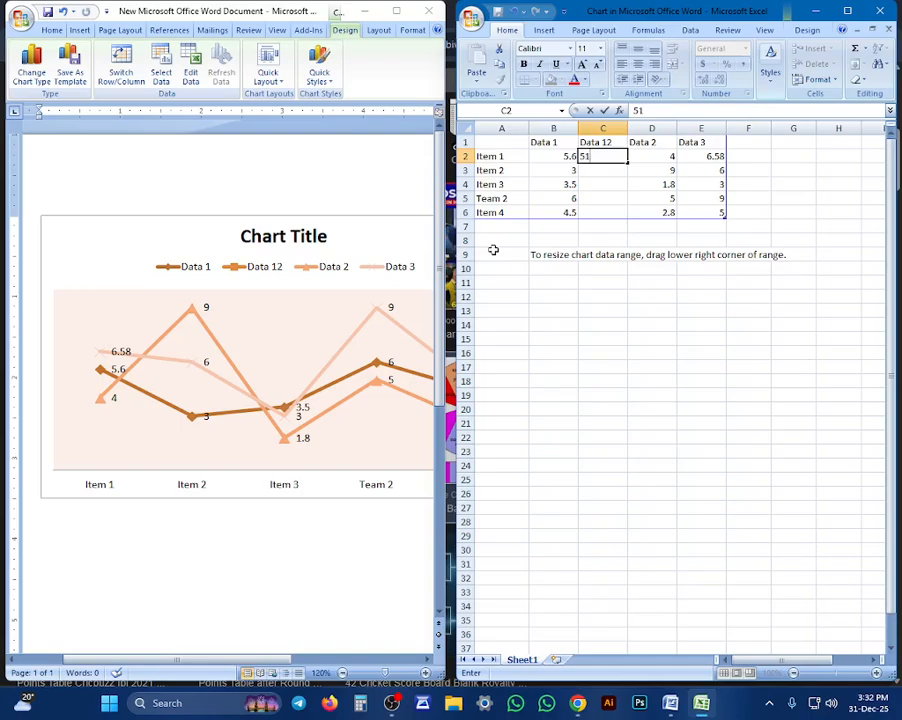
pyautogui.click(610, 168)
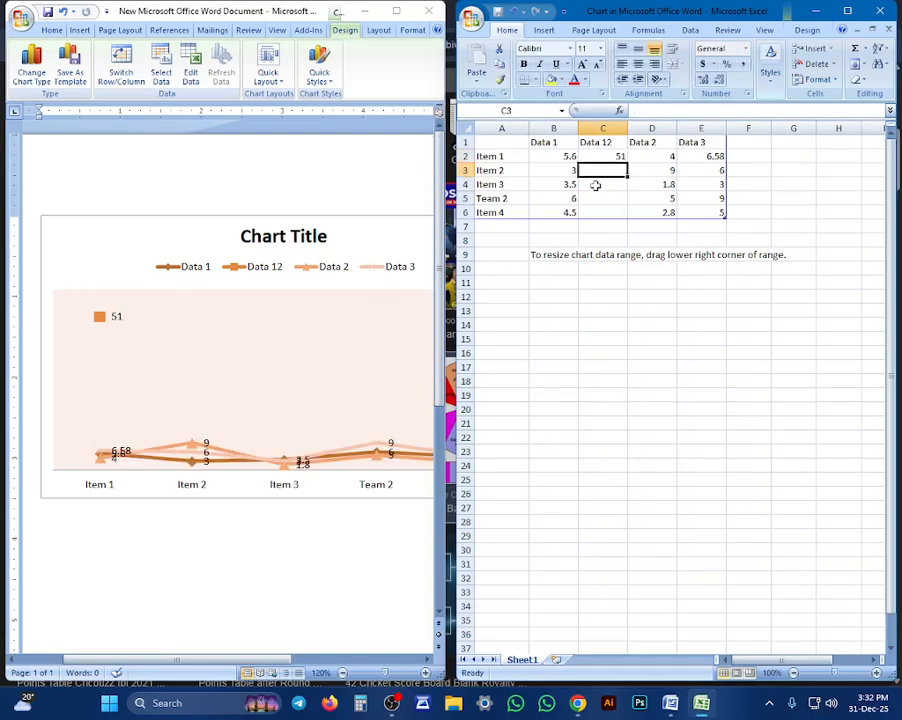
pyautogui.write('51')
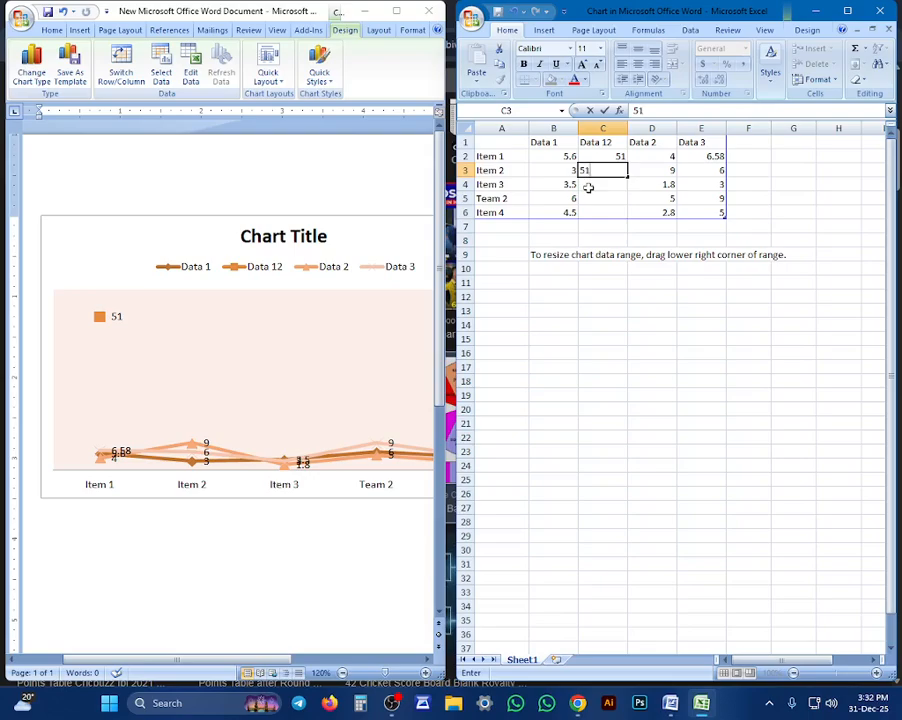
pyautogui.press('Tab')
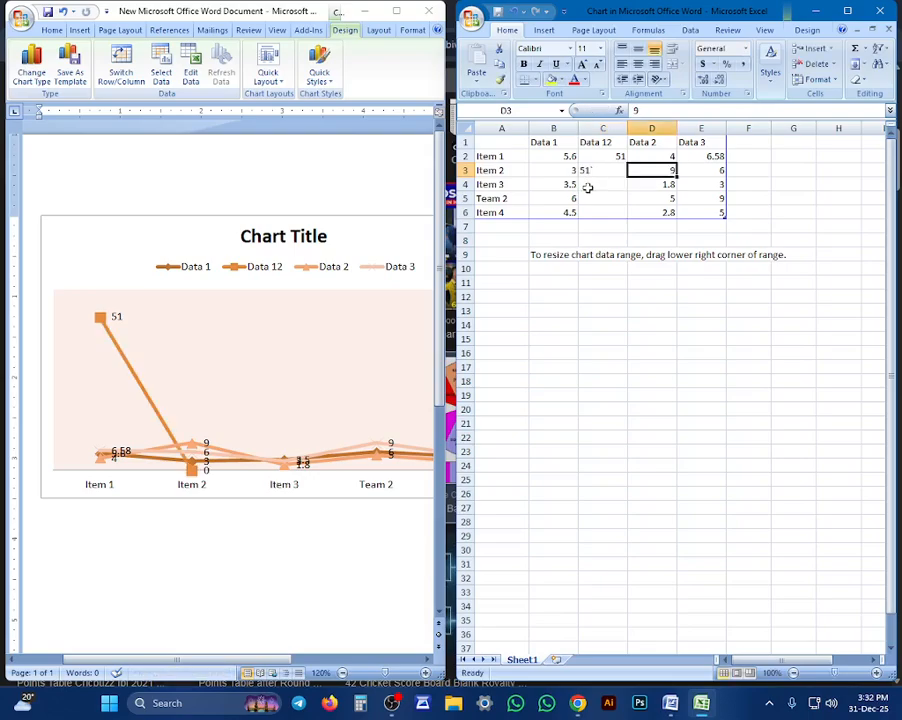
pyautogui.click(594, 174)
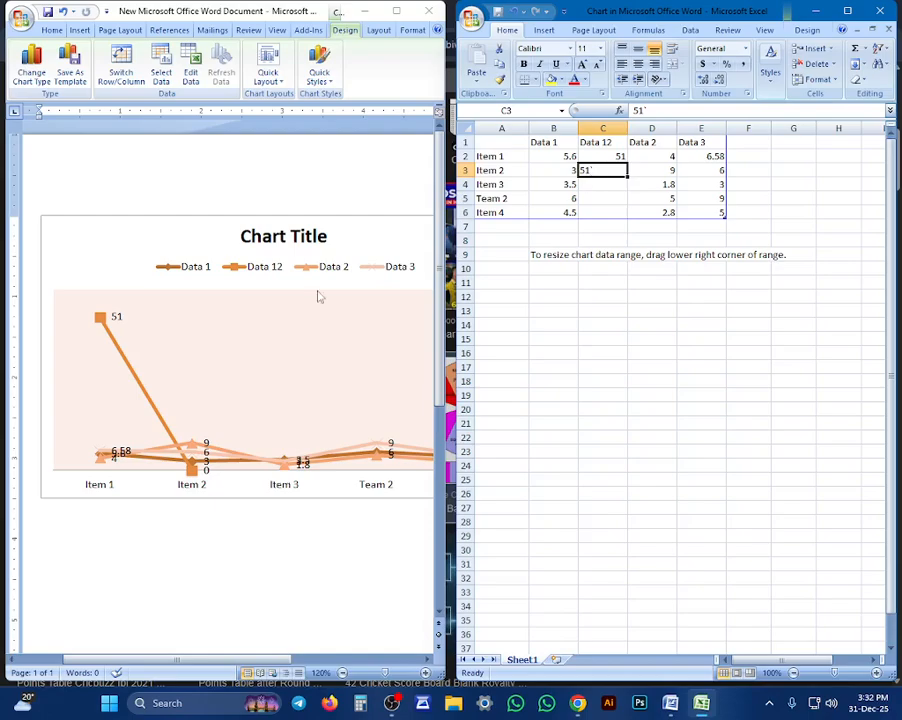
pyautogui.write('99')
pyautogui.press('Tab')
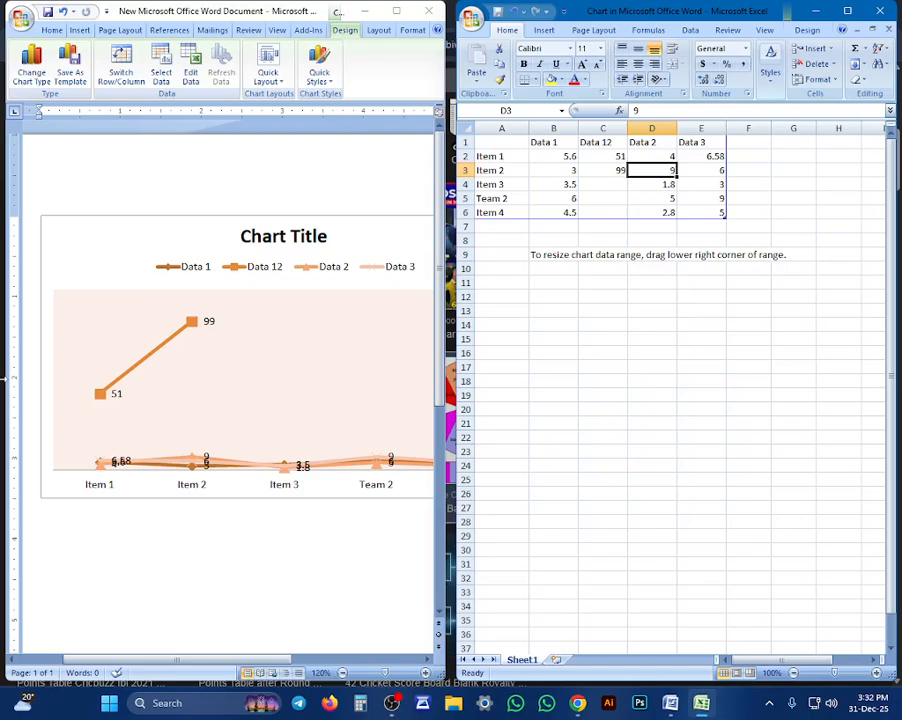
# Set the Data 12 values to 6 for Item 1 and 9 for Item 2, and close the data sheet
pyautogui.click(582, 158)
pyautogui.write('6')
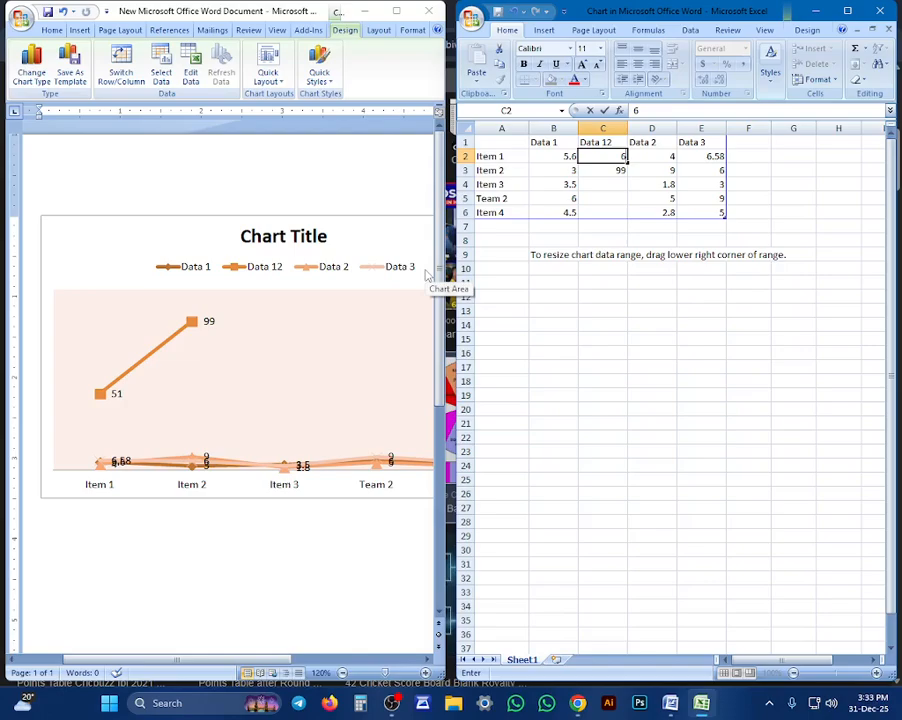
pyautogui.press('Tab')
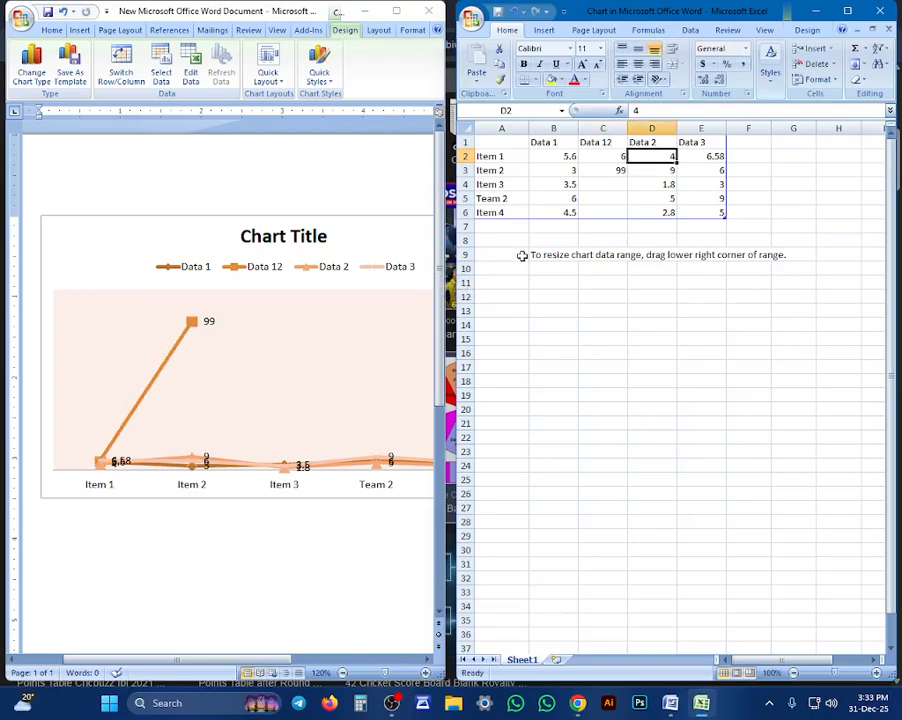
pyautogui.click(612, 169)
pyautogui.write('9')
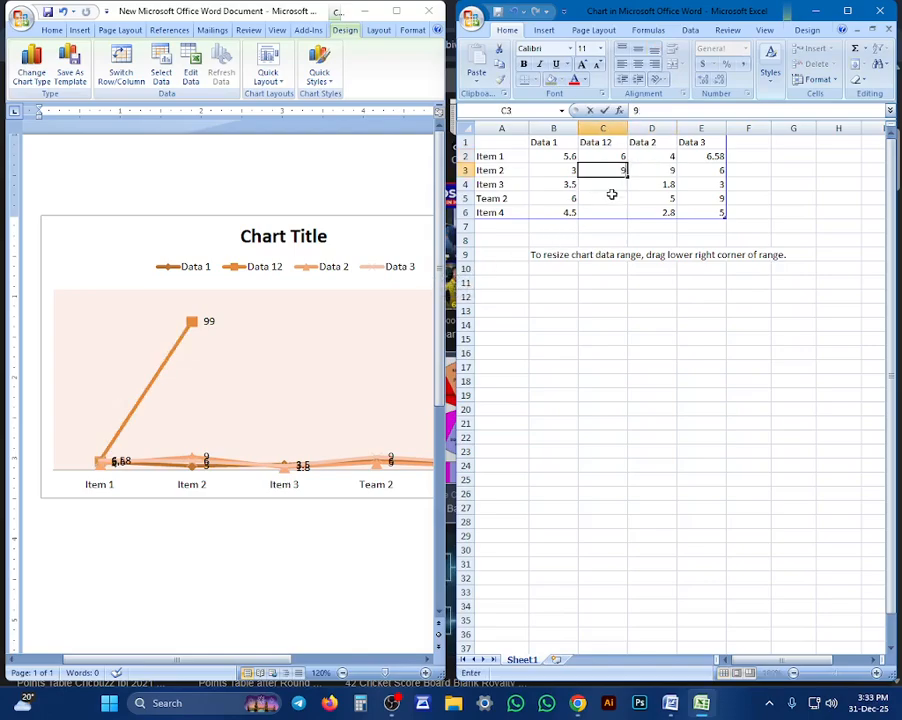
pyautogui.press('Tab')
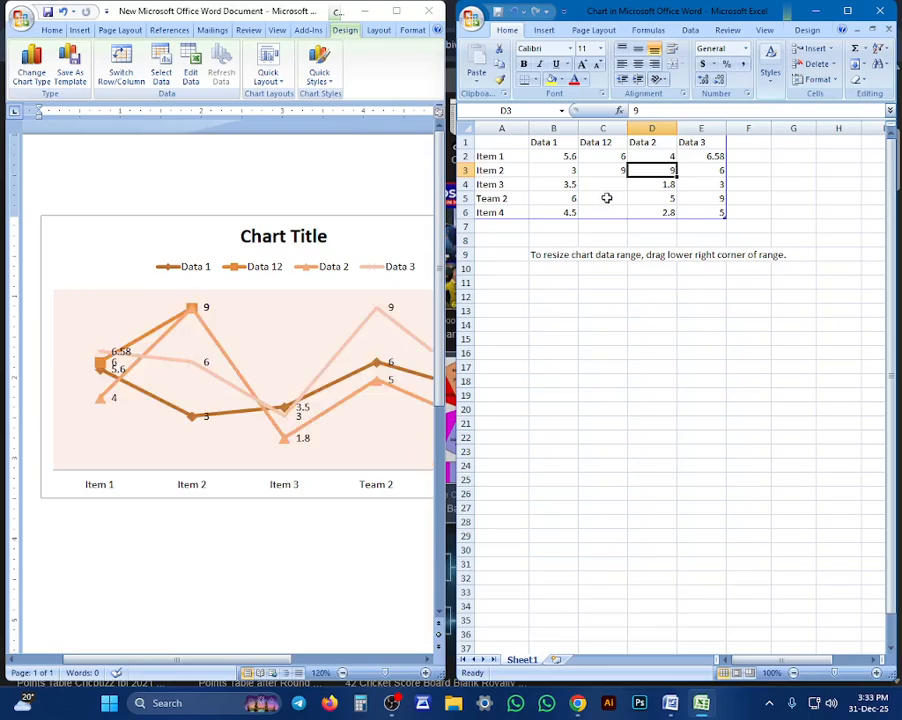
pyautogui.click(880, 11)
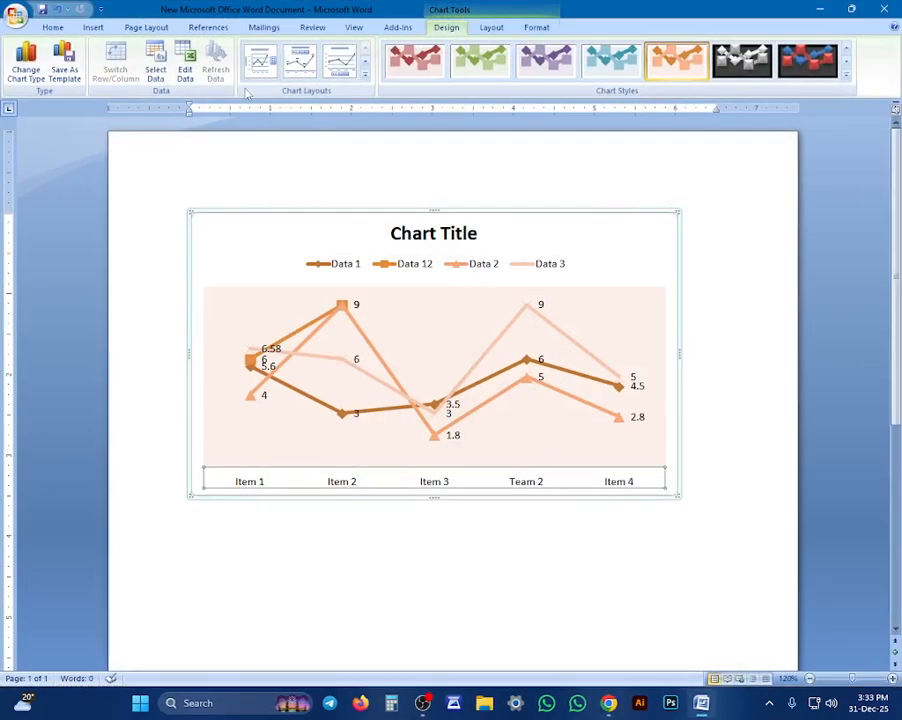
# Apply the red style with the pale plot background and change the chart to the wireframe contour Surface type
pyautogui.click(438, 64)
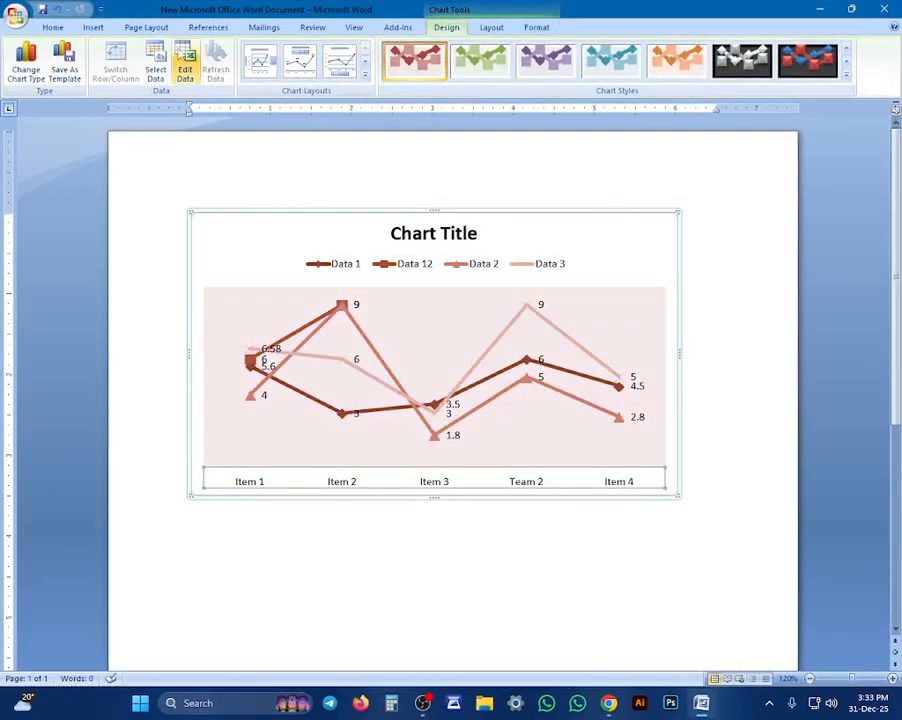
pyautogui.click(28, 55)
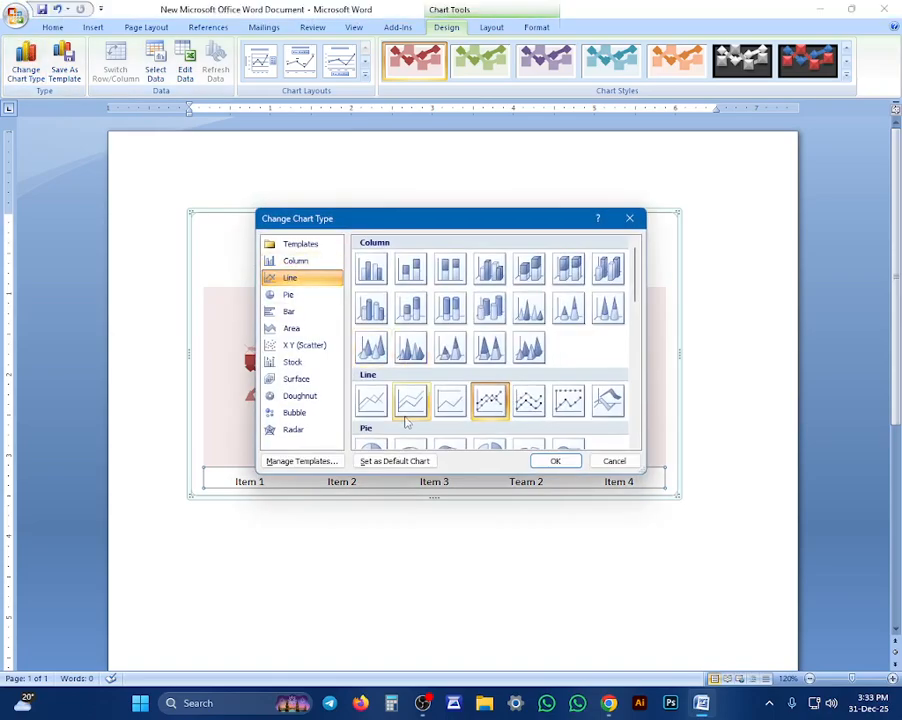
pyautogui.scroll(-3, 405, 418)
pyautogui.click(269, 398)
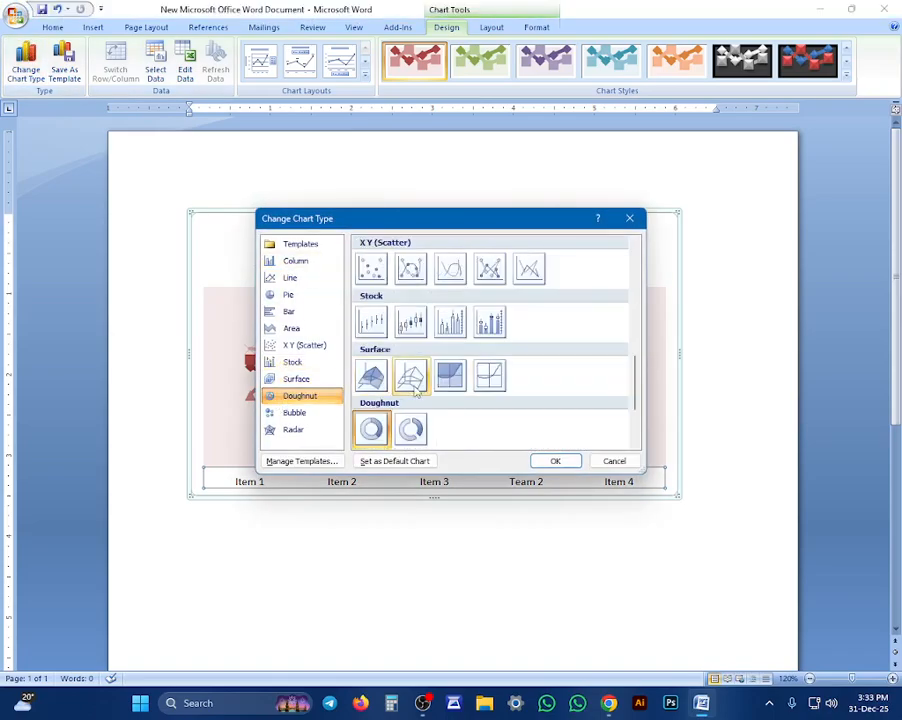
pyautogui.click(411, 378)
pyautogui.click(489, 376)
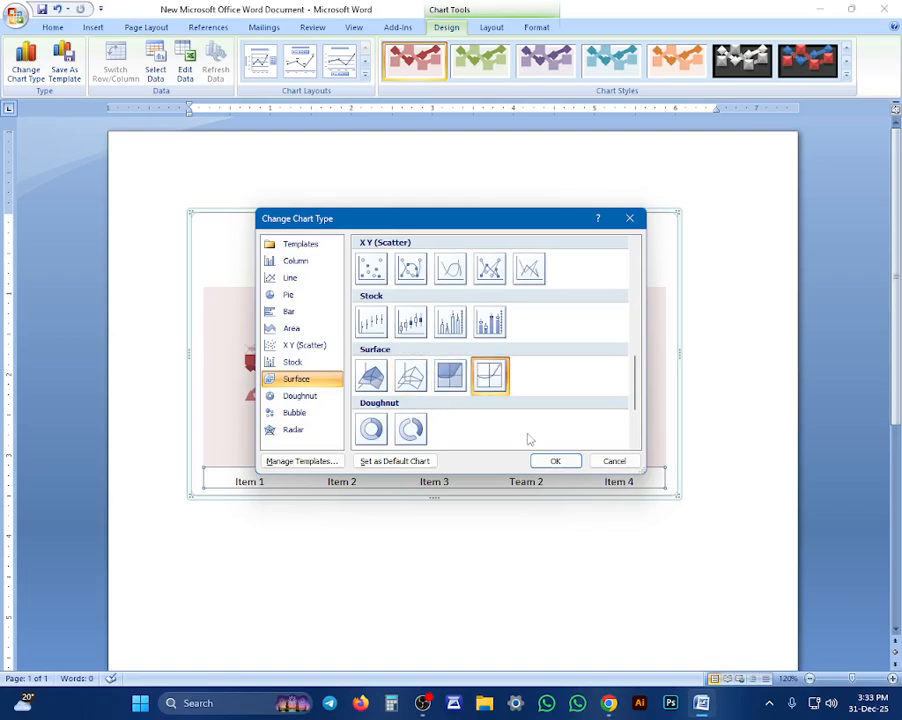
pyautogui.click(555, 461)
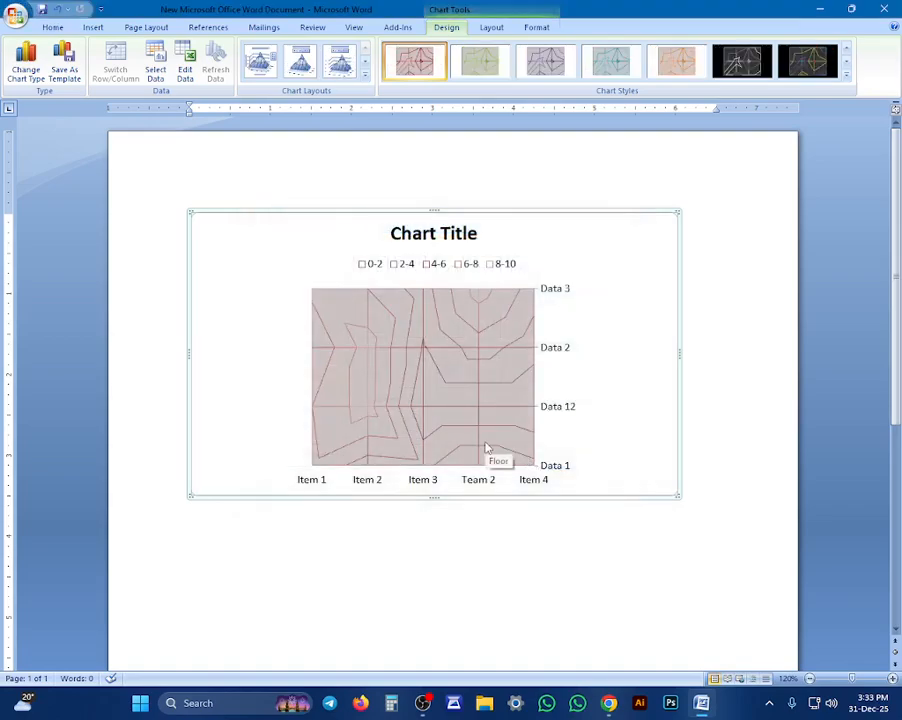
# Change the chart type to the X Y (Scatter) variant with smooth lines and markers
pyautogui.click(401, 405)
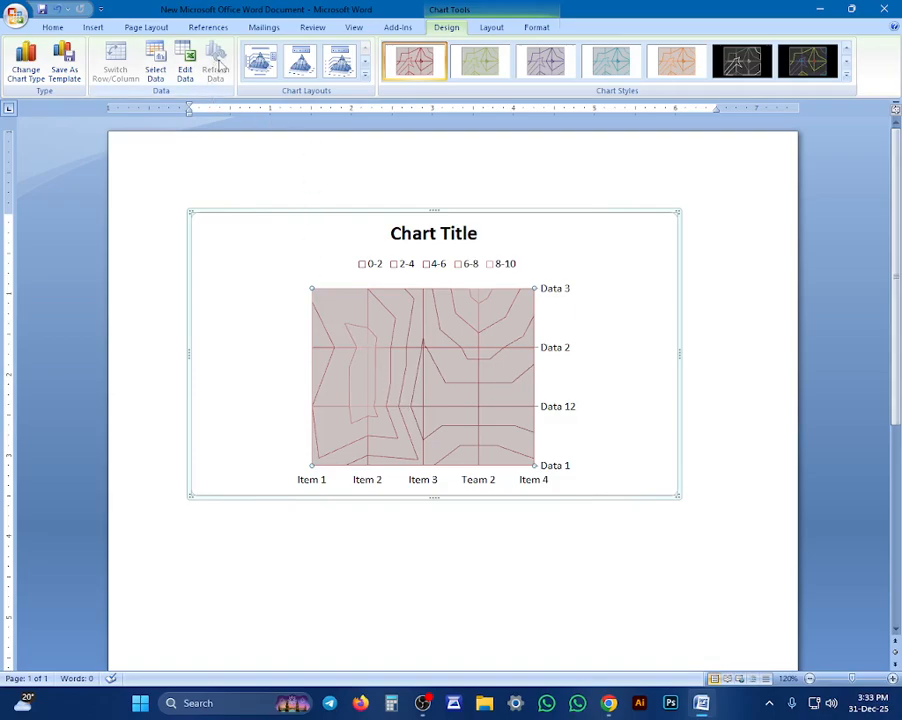
pyautogui.click(26, 63)
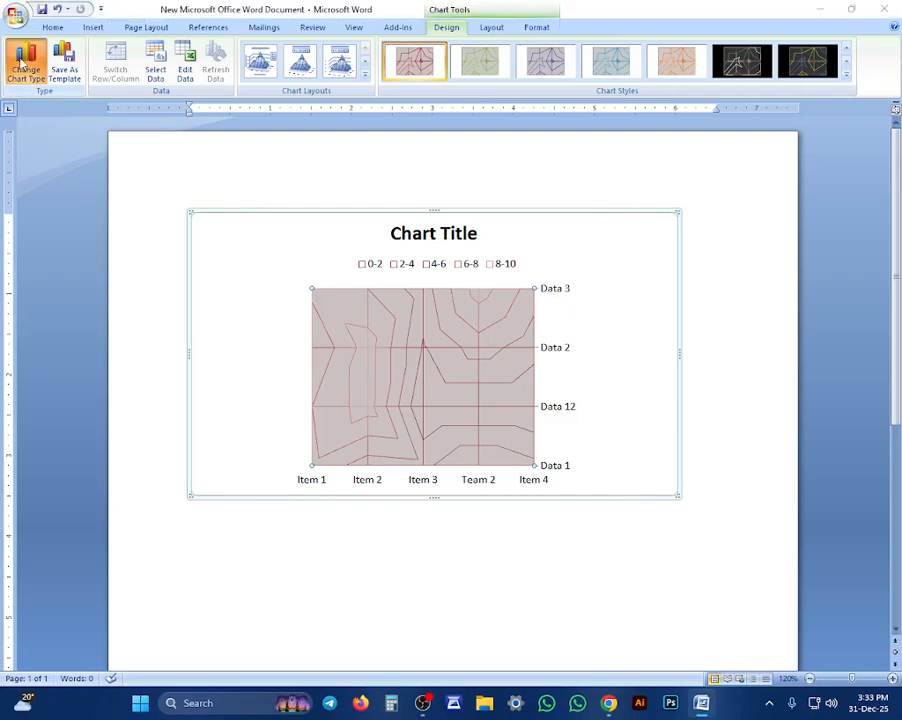
pyautogui.click(420, 325)
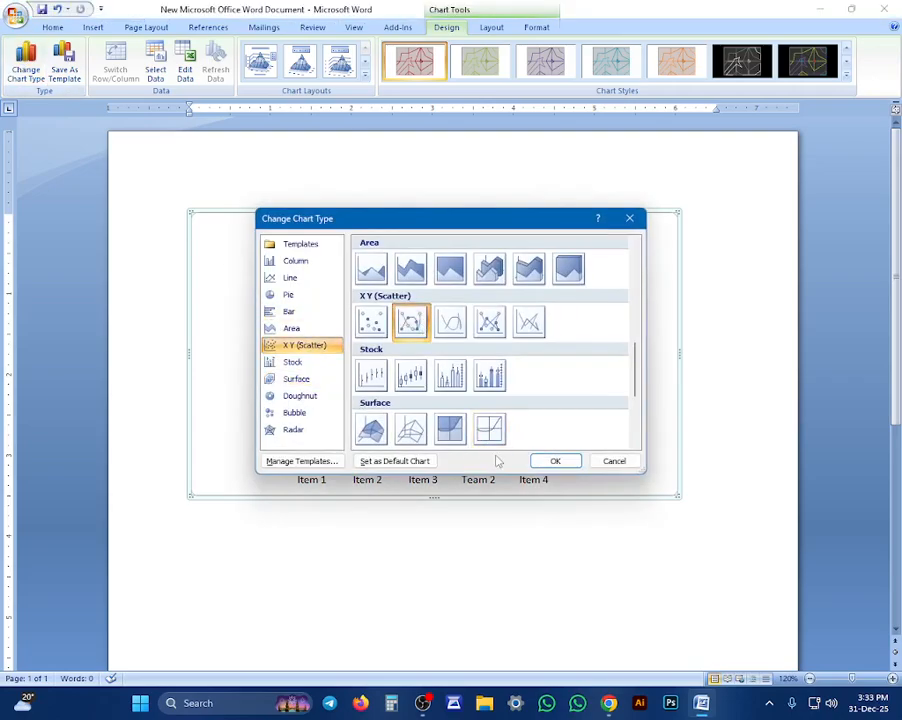
pyautogui.click(545, 462)
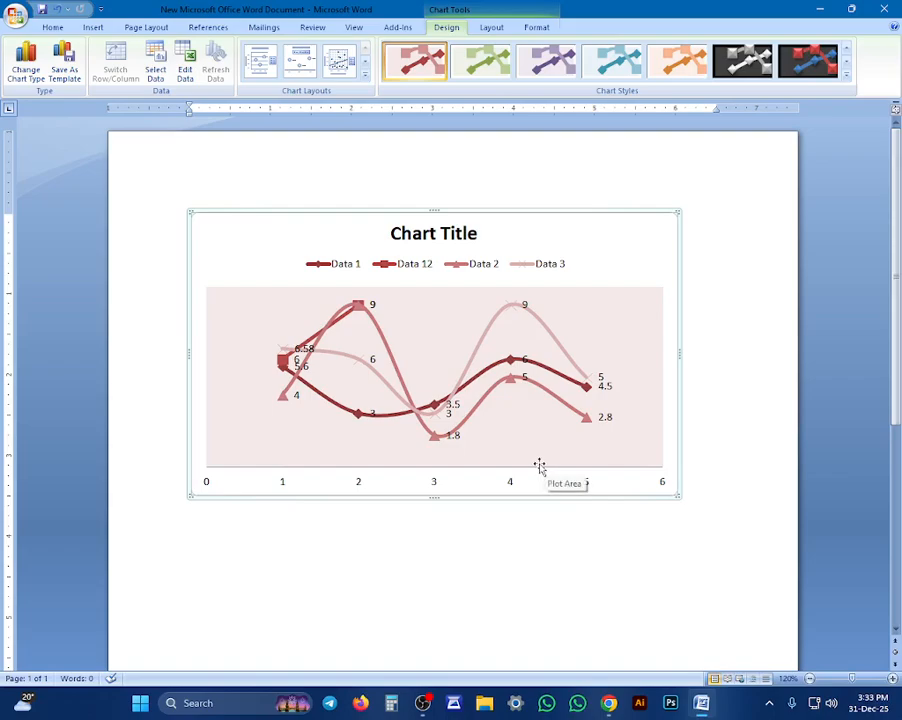
# Try the black grayscale chart style, and apply the multicoloured style with a white background instead
pyautogui.click(745, 60)
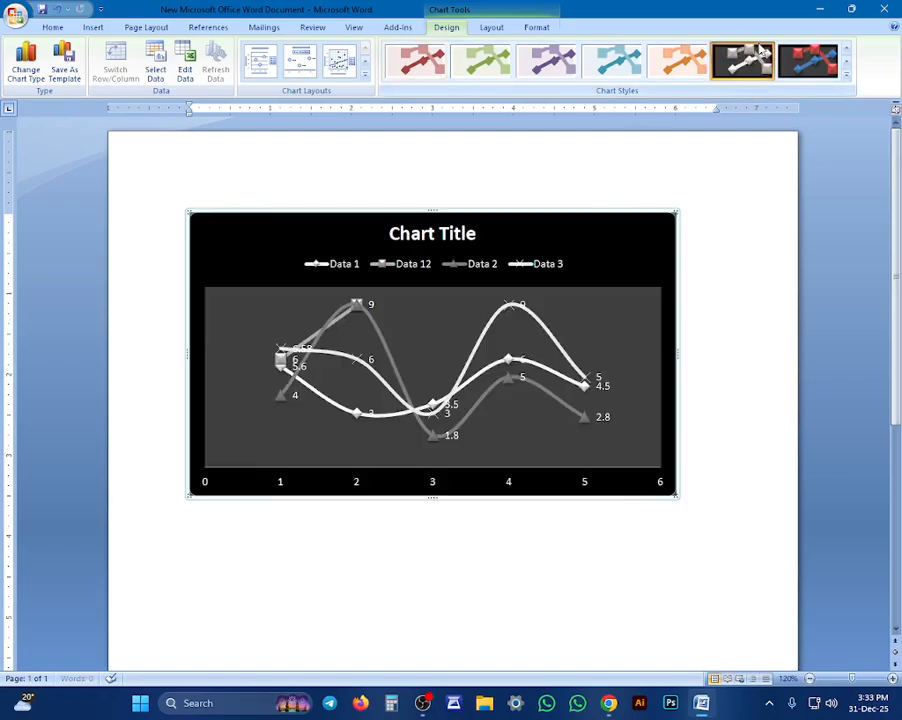
pyautogui.click(846, 75)
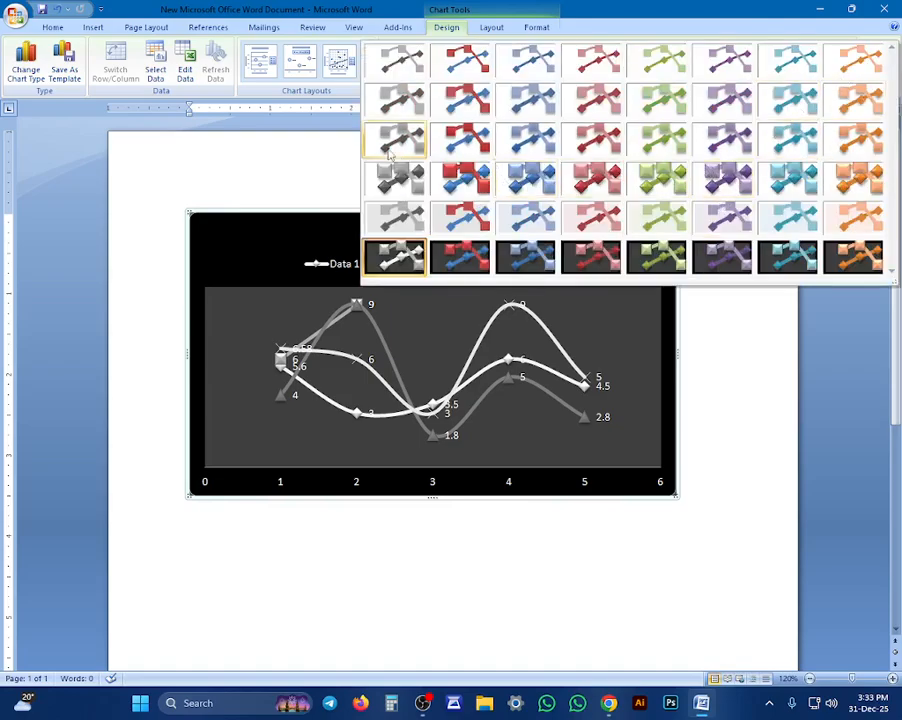
pyautogui.click(434, 110)
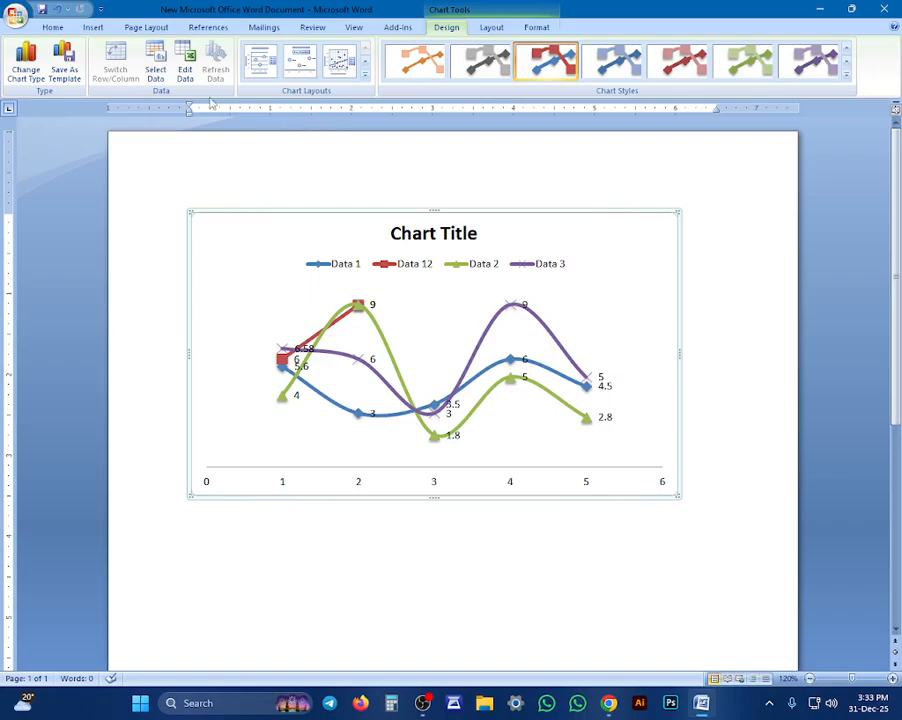
# Review the chart's source data range, series and category labels without changing them, and close the data sheet
pyautogui.click(155, 68)
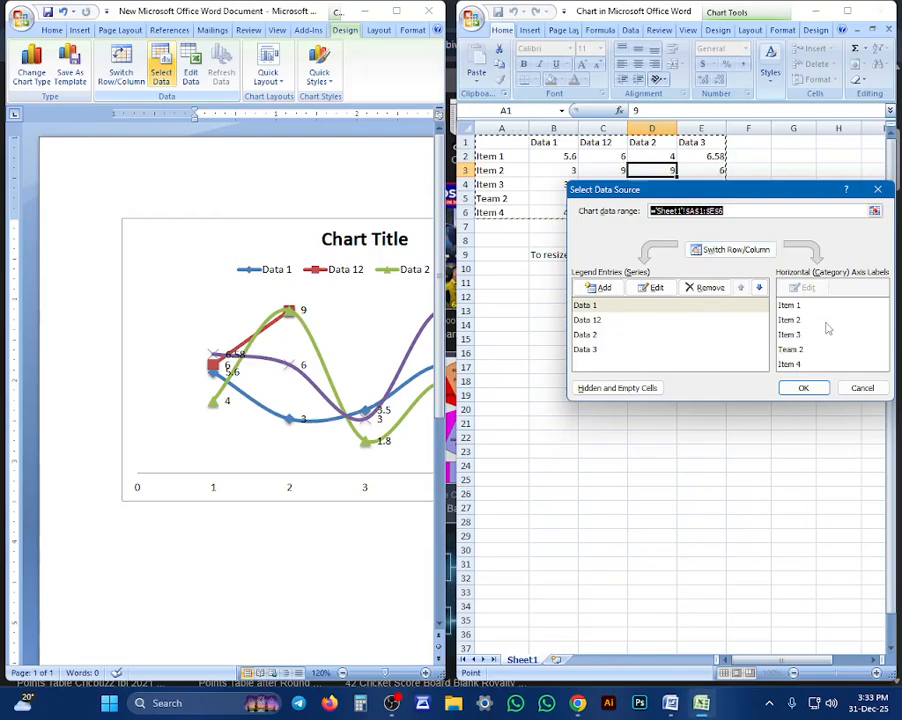
pyautogui.click(799, 388)
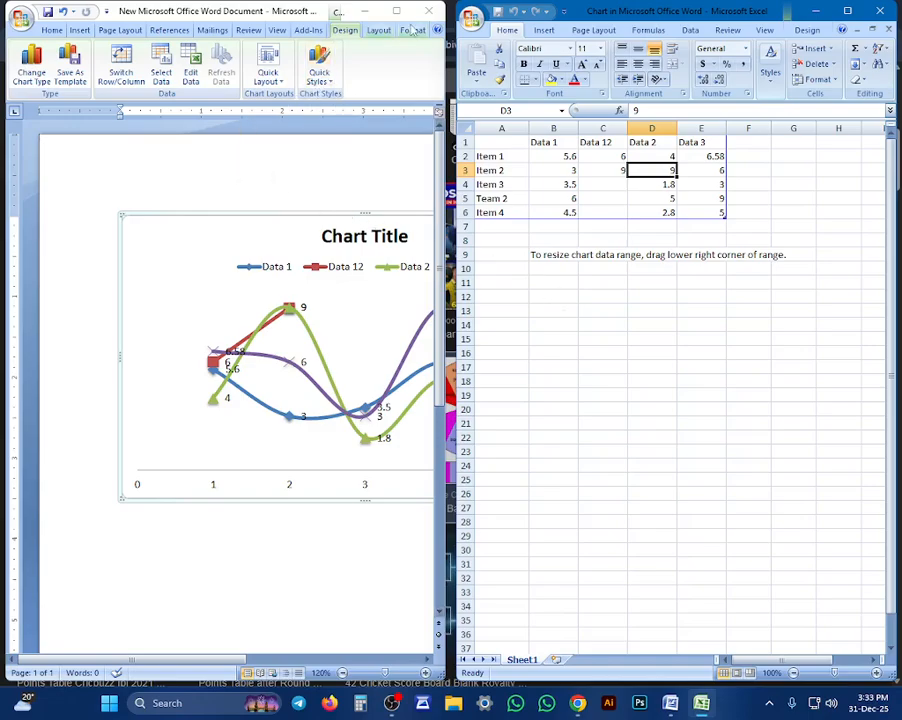
pyautogui.click(880, 10)
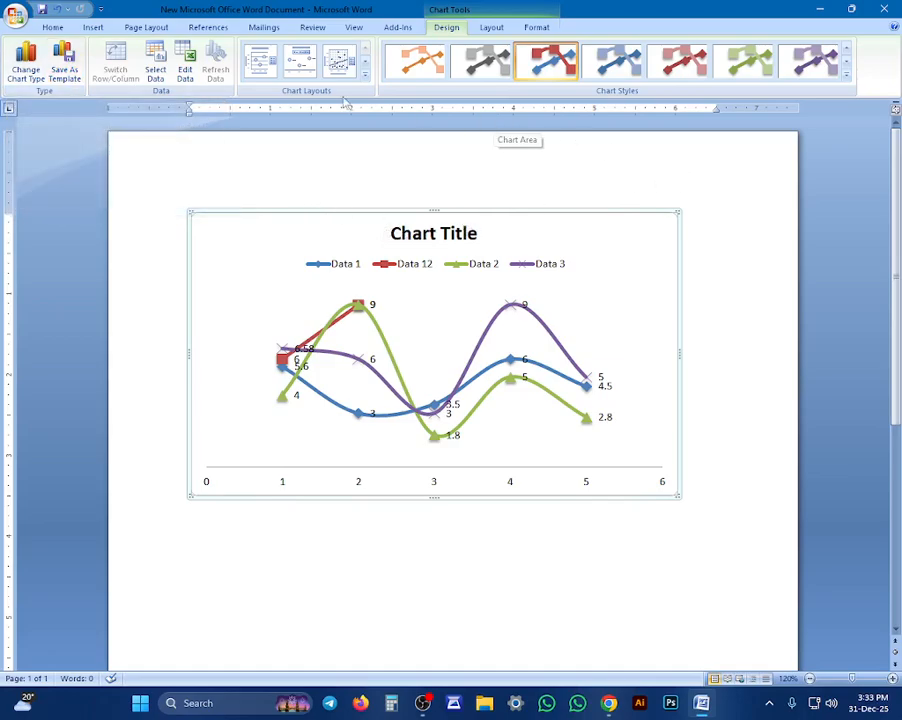
# Try two gridline layouts, and apply the chart layout with chart title, both axis titles, a side legend and last-point labels
pyautogui.click(365, 76)
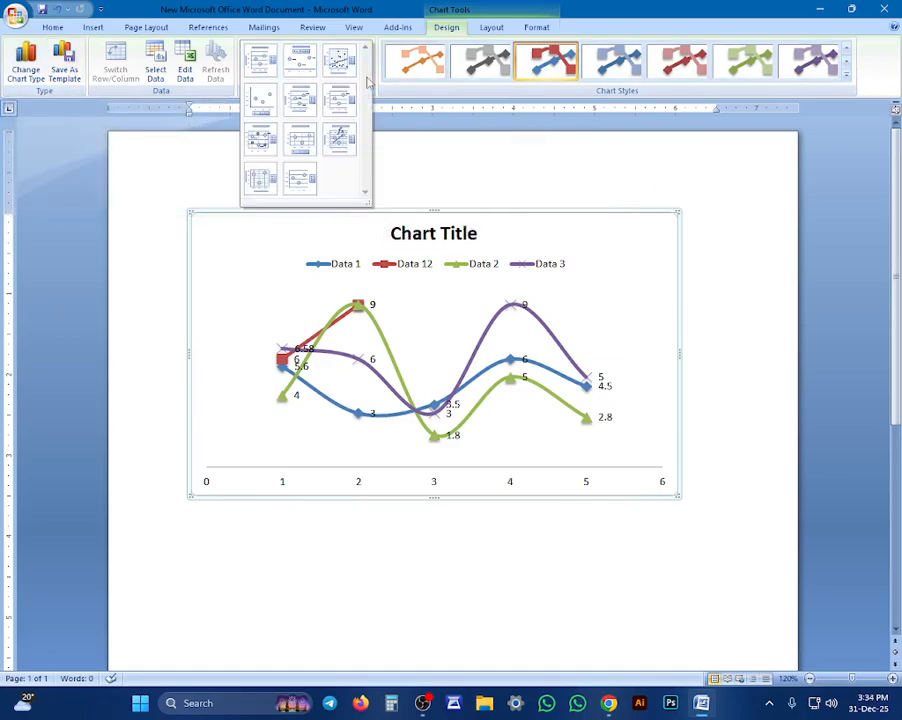
pyautogui.click(315, 140)
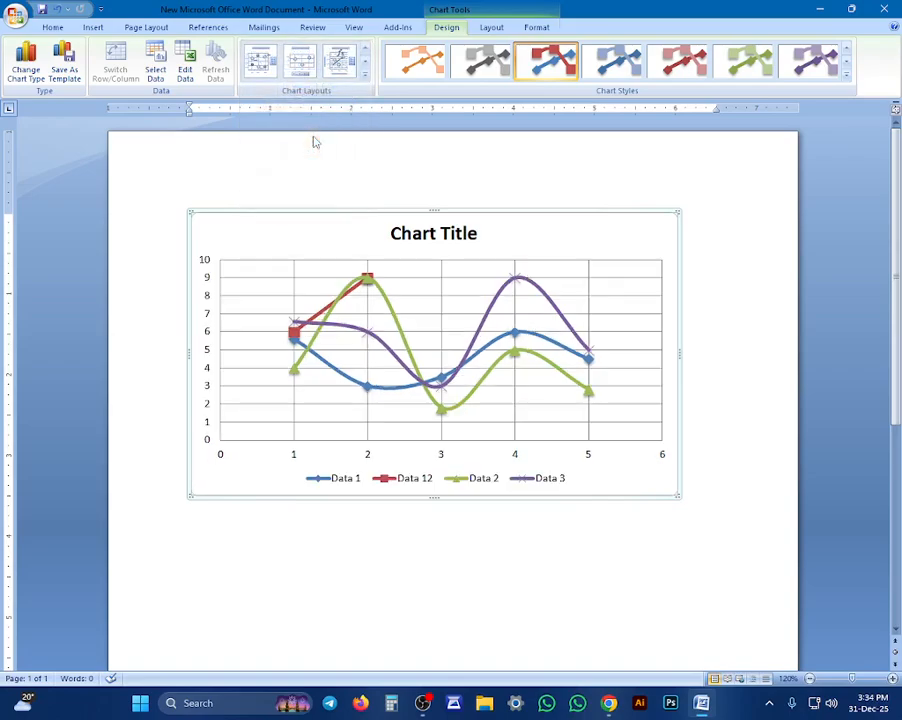
pyautogui.click(363, 76)
pyautogui.click(300, 178)
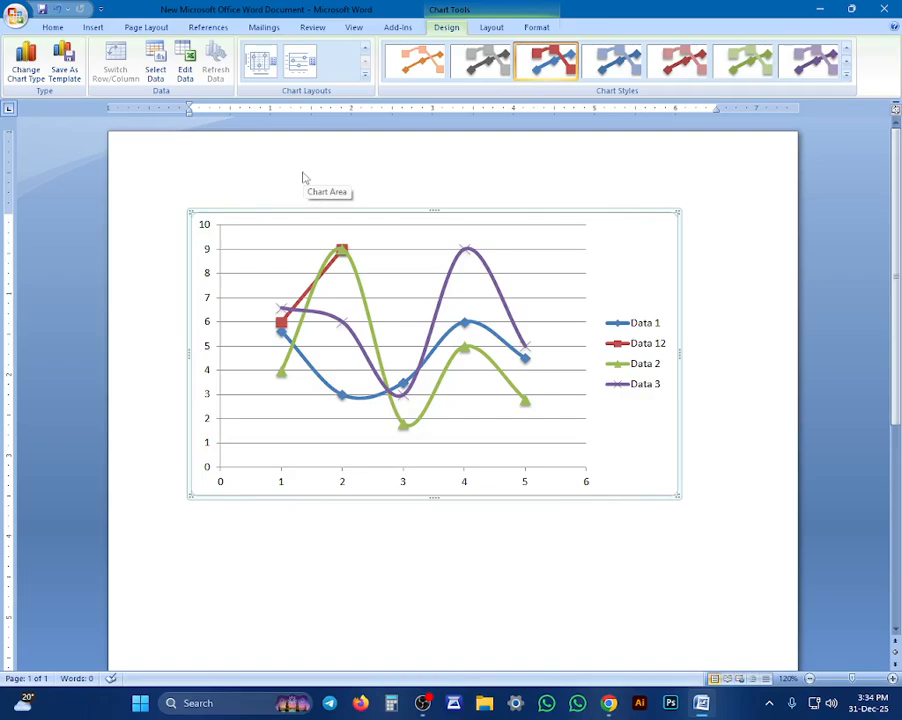
pyautogui.click(364, 75)
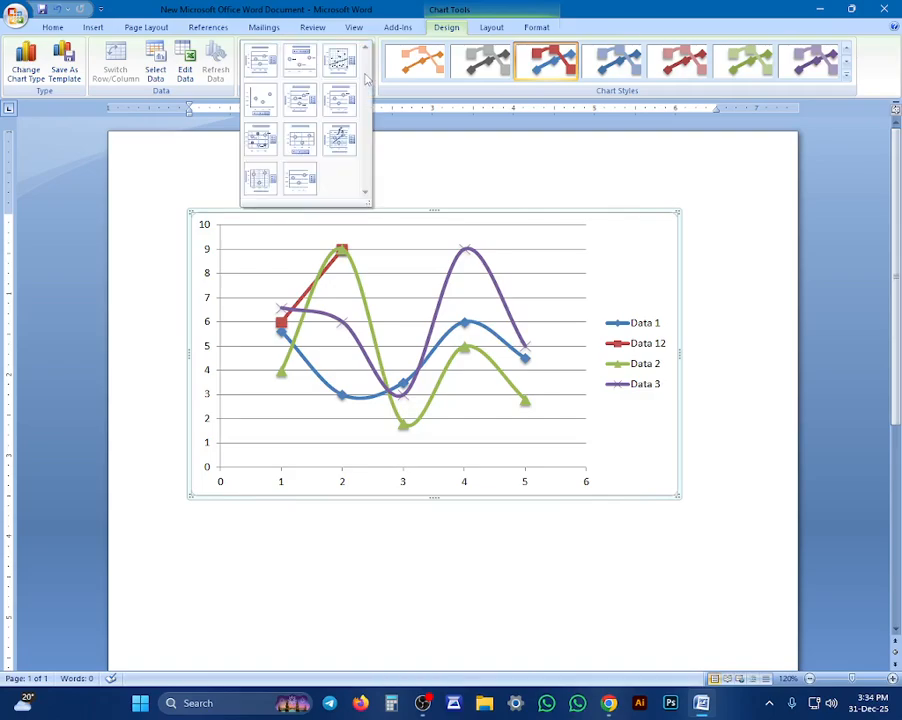
pyautogui.click(255, 105)
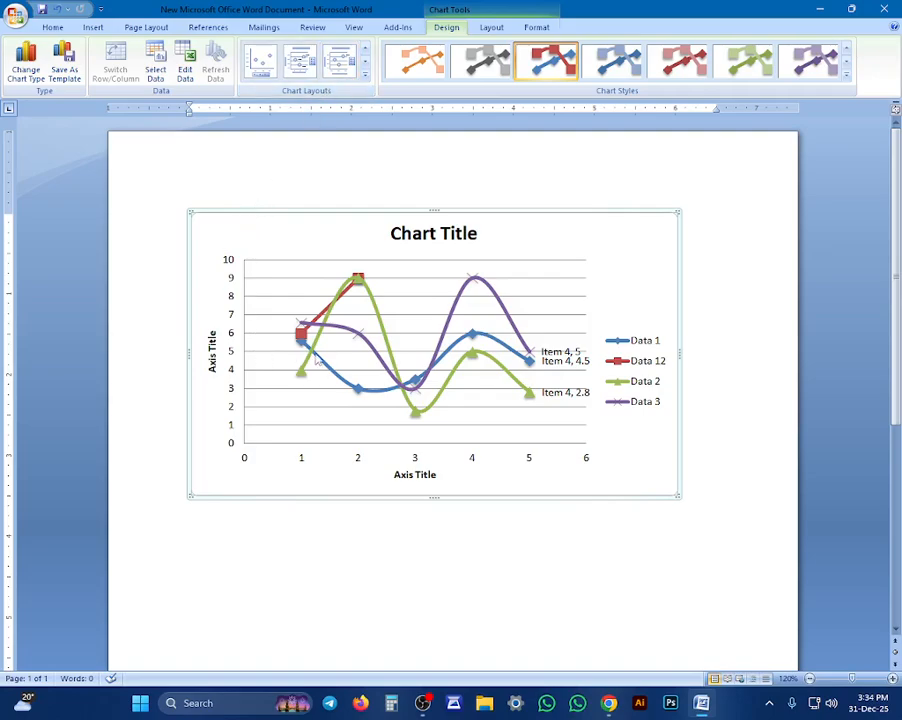
# Try to change the Data 1 series to the first Stock chart type
pyautogui.click(317, 361)
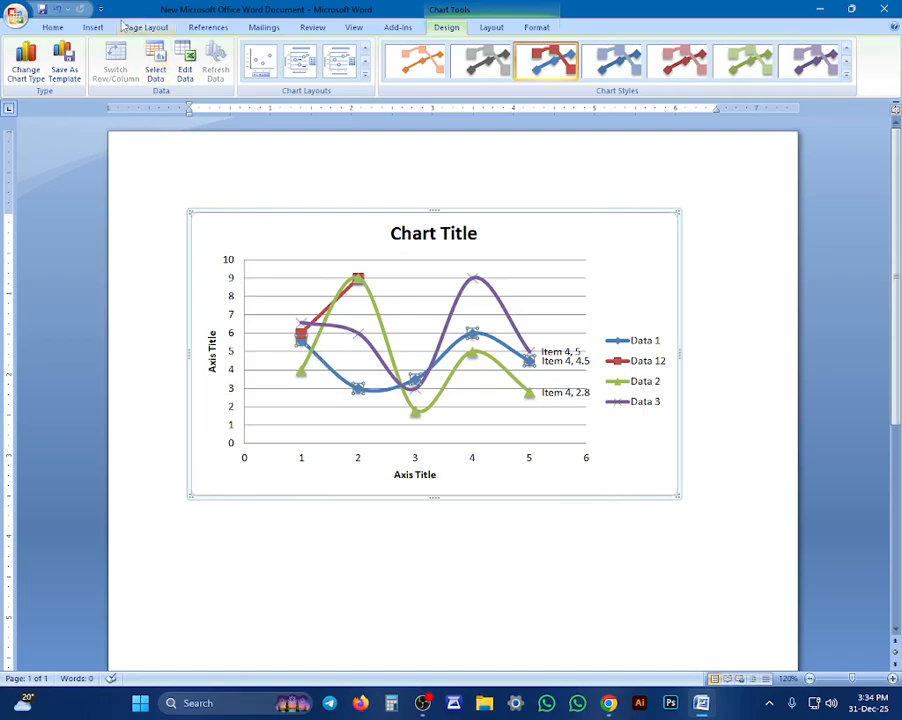
pyautogui.click(91, 27)
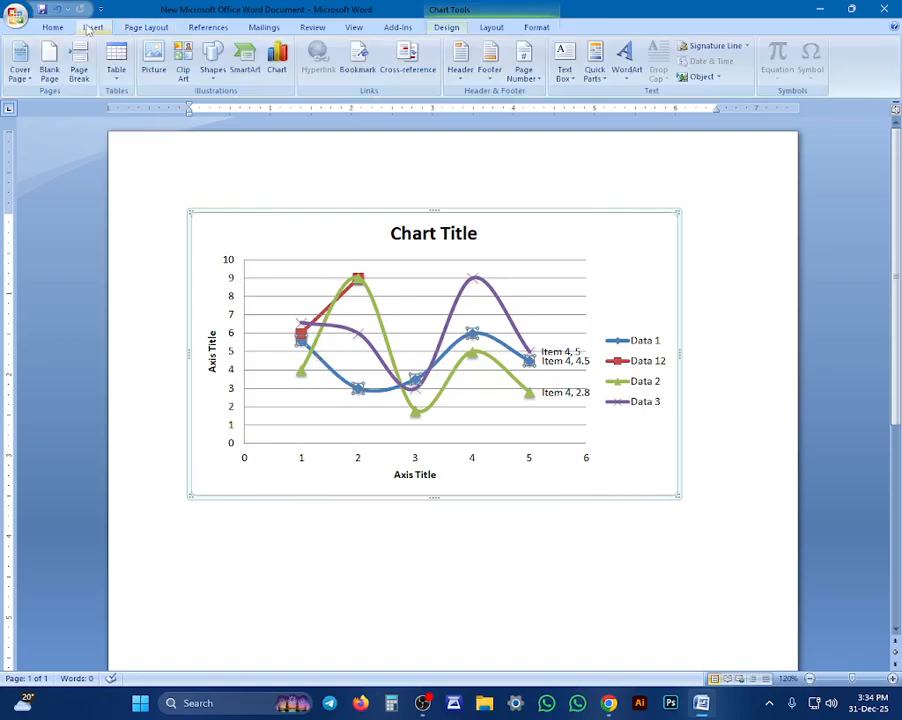
pyautogui.click(277, 64)
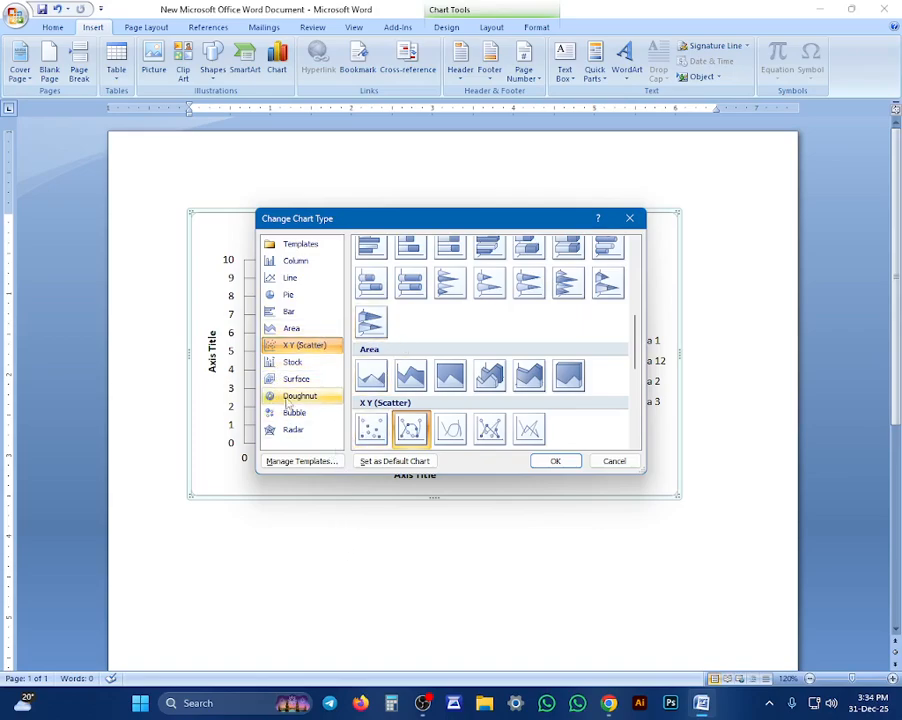
pyautogui.click(292, 362)
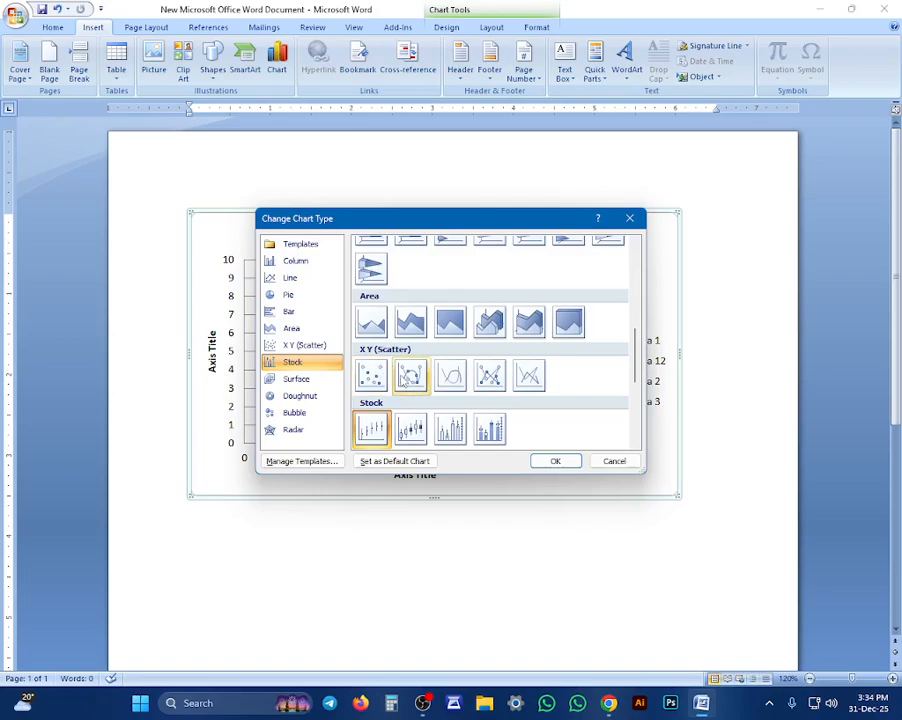
pyautogui.click(550, 461)
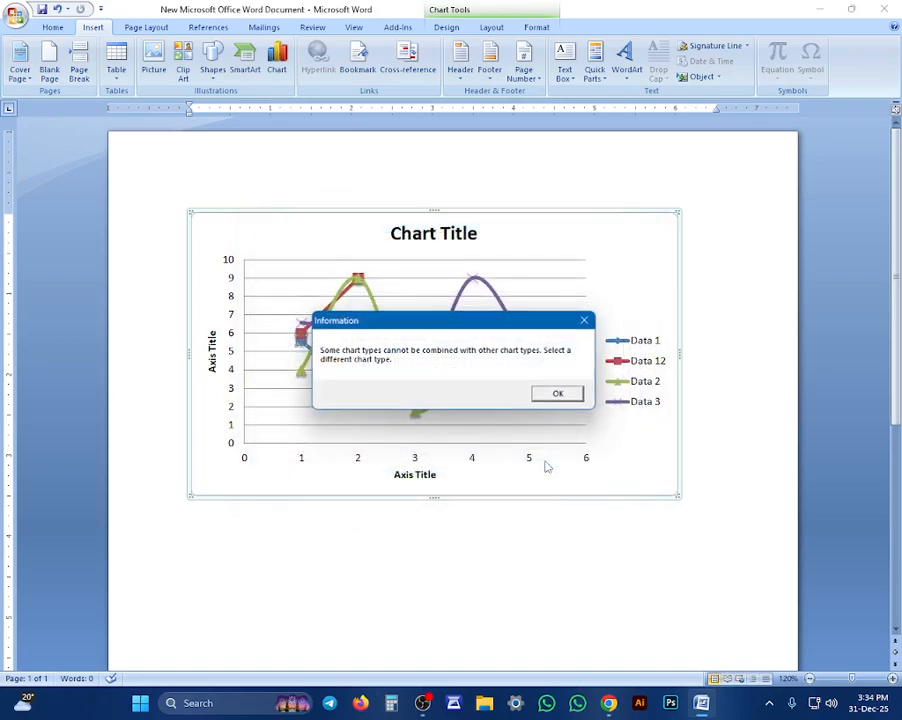
pyautogui.click(546, 396)
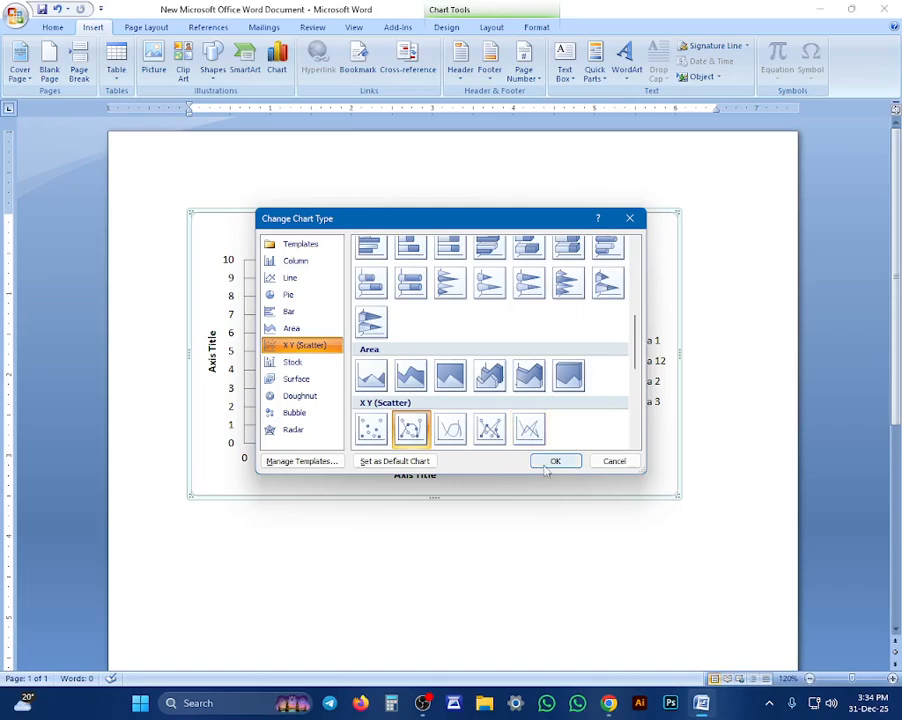
pyautogui.click(596, 463)
# Look at the Surface types and retry the first Stock chart type on the selected series
pyautogui.scroll(-4, 550, 556)
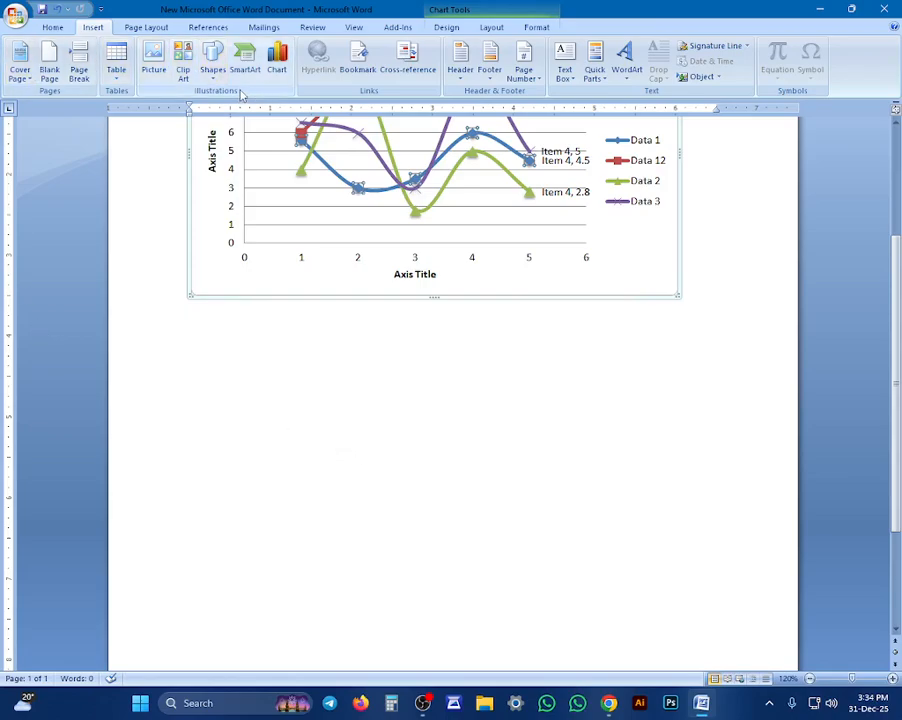
pyautogui.click(276, 62)
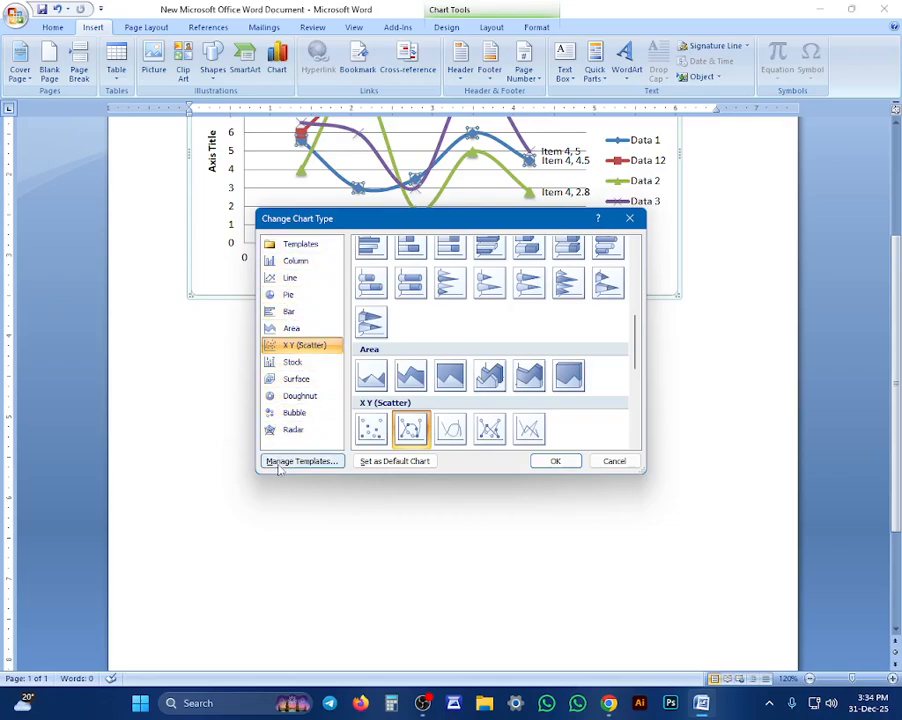
pyautogui.click(290, 378)
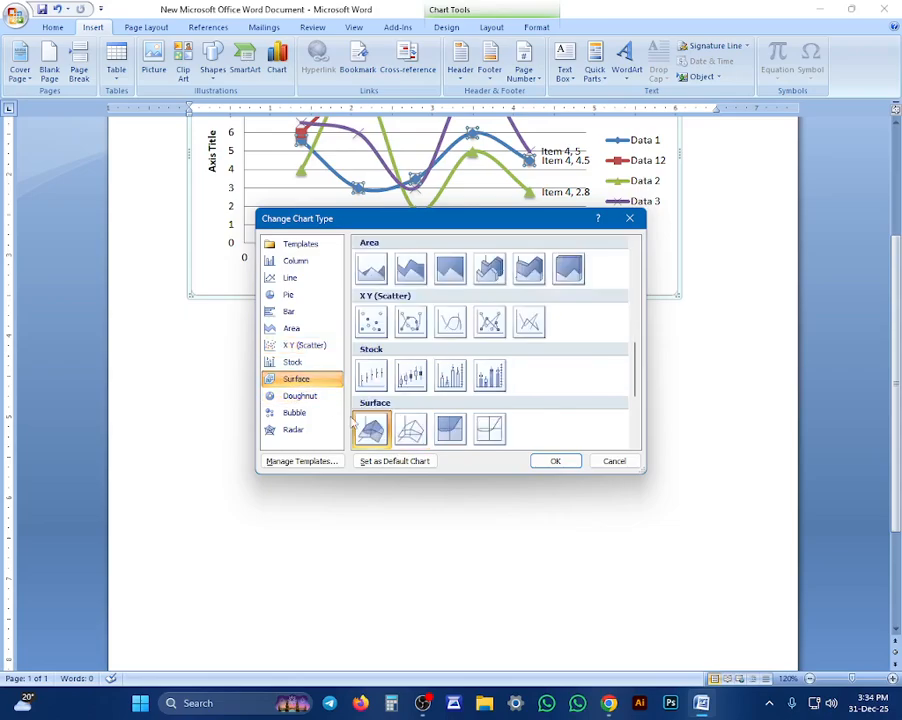
pyautogui.click(370, 380)
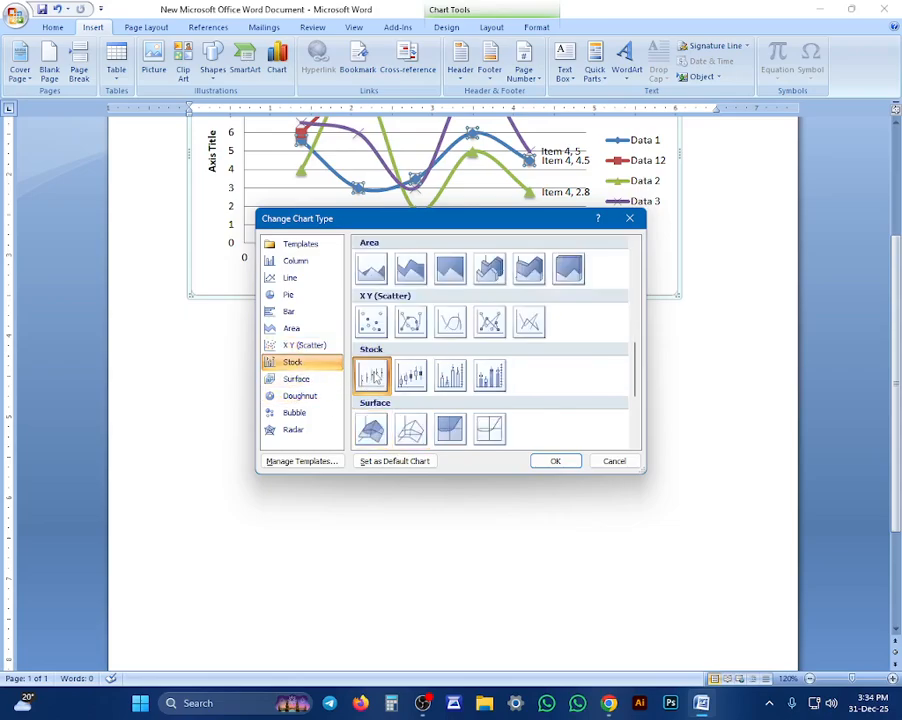
pyautogui.click(555, 461)
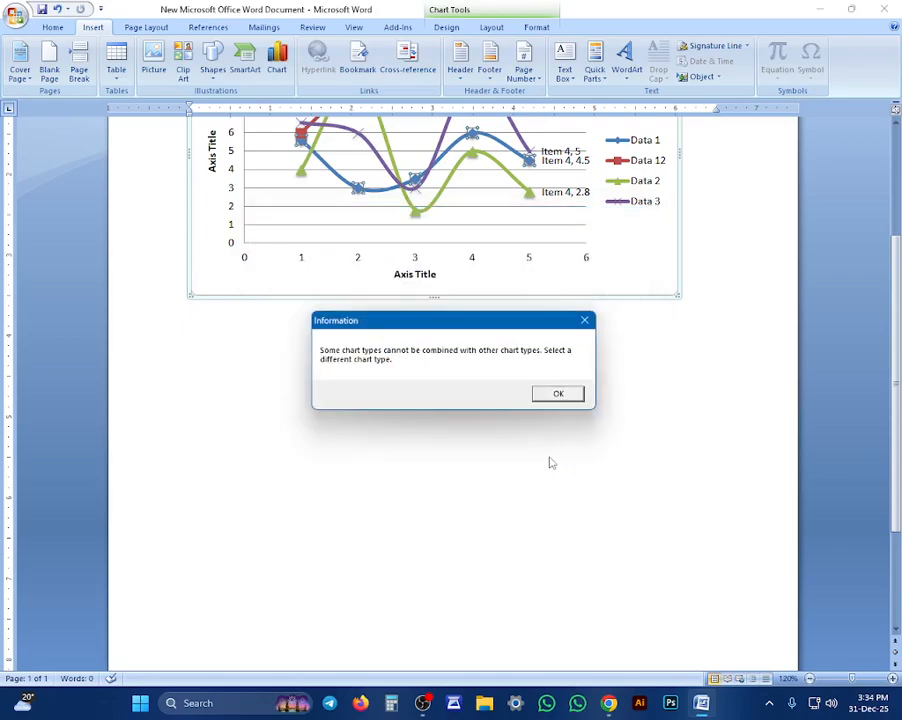
pyautogui.click(557, 395)
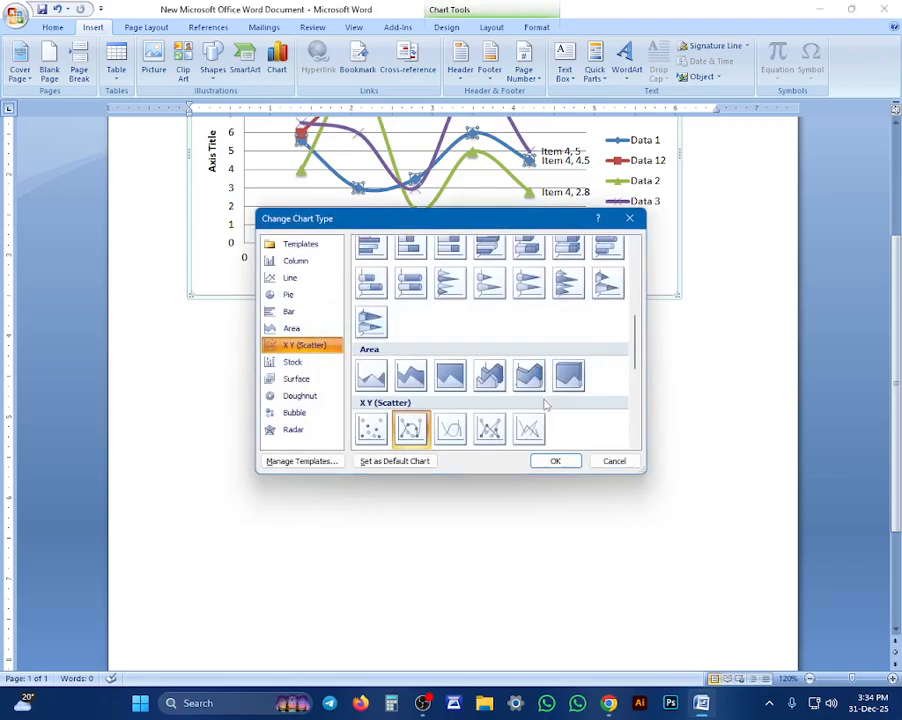
pyautogui.click(614, 461)
# Change the Data 1 series to the X Y (Scatter) type with markers only
pyautogui.click(470, 457)
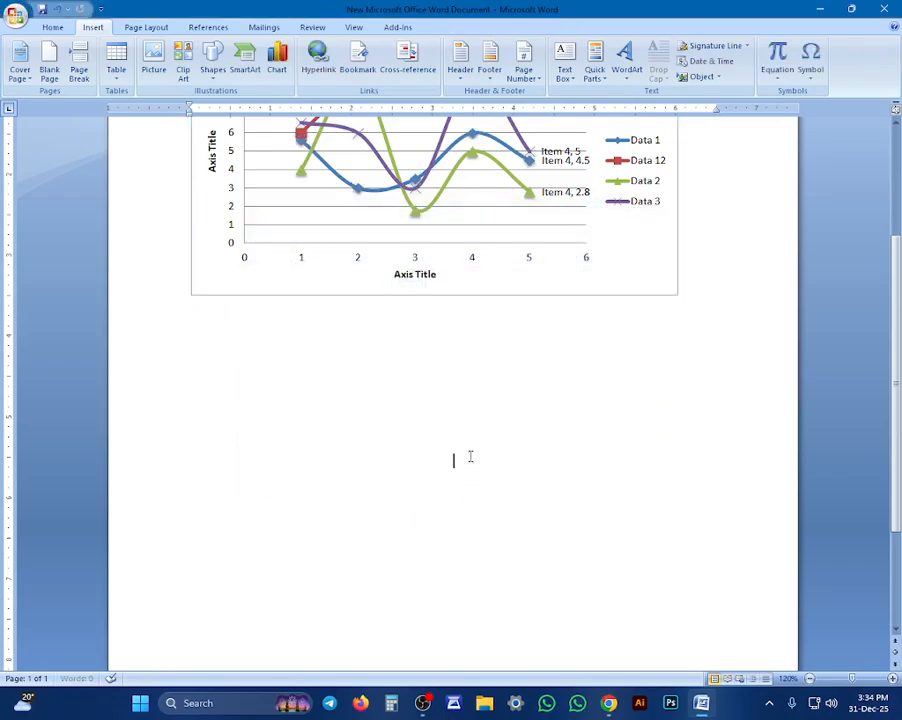
pyautogui.scroll(2, 431, 404)
pyautogui.click(431, 404)
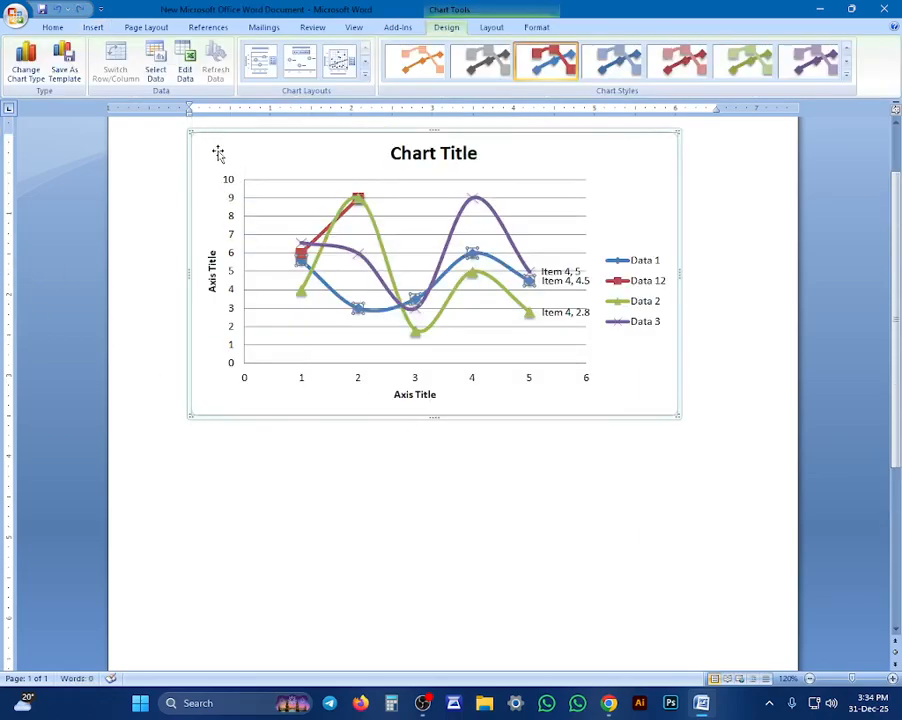
pyautogui.click(90, 27)
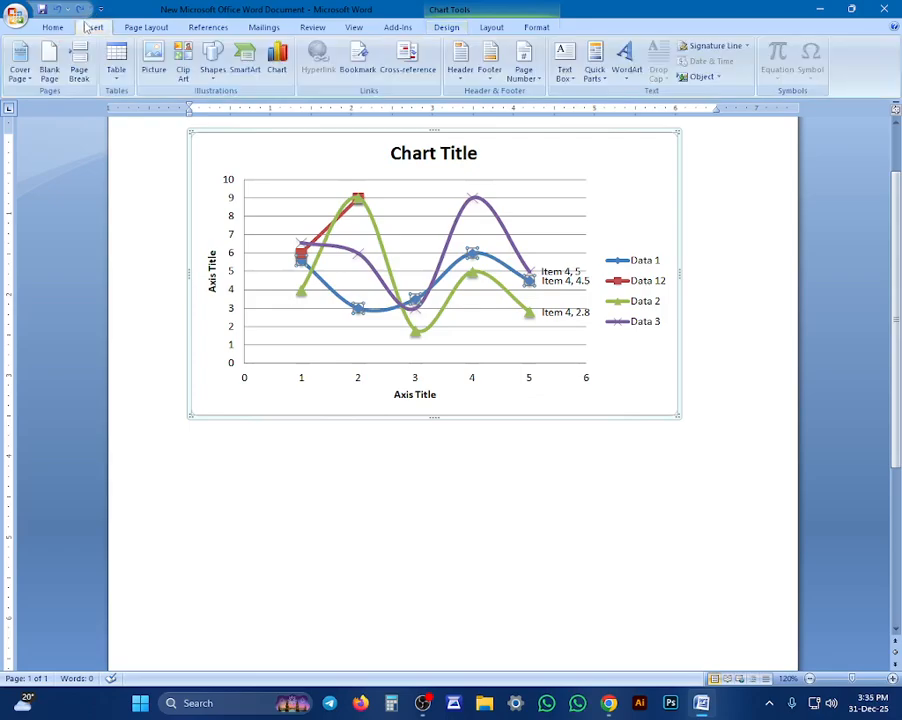
pyautogui.click(270, 76)
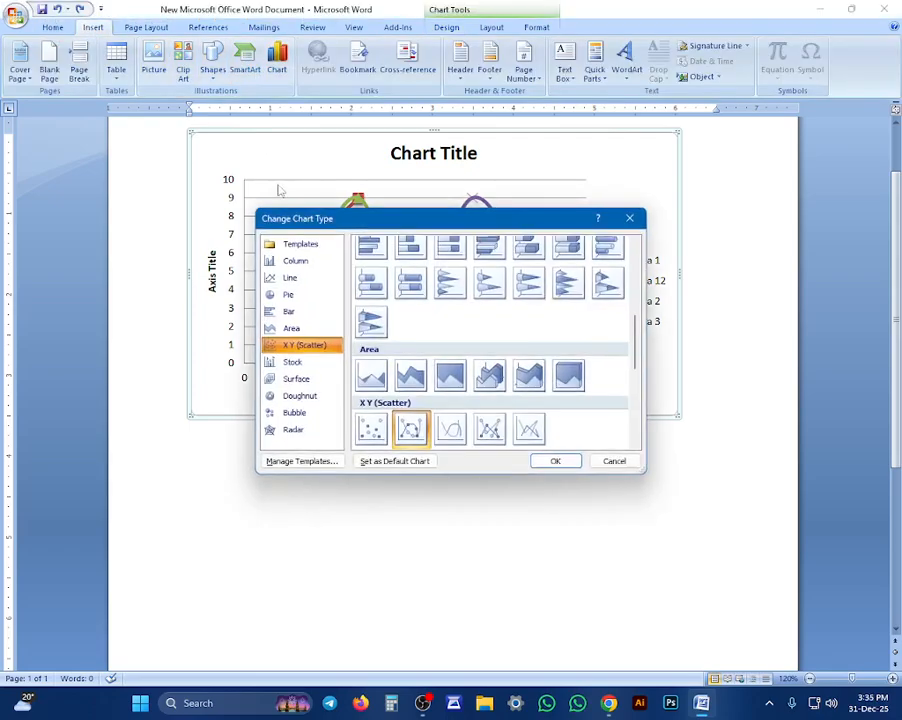
pyautogui.click(371, 428)
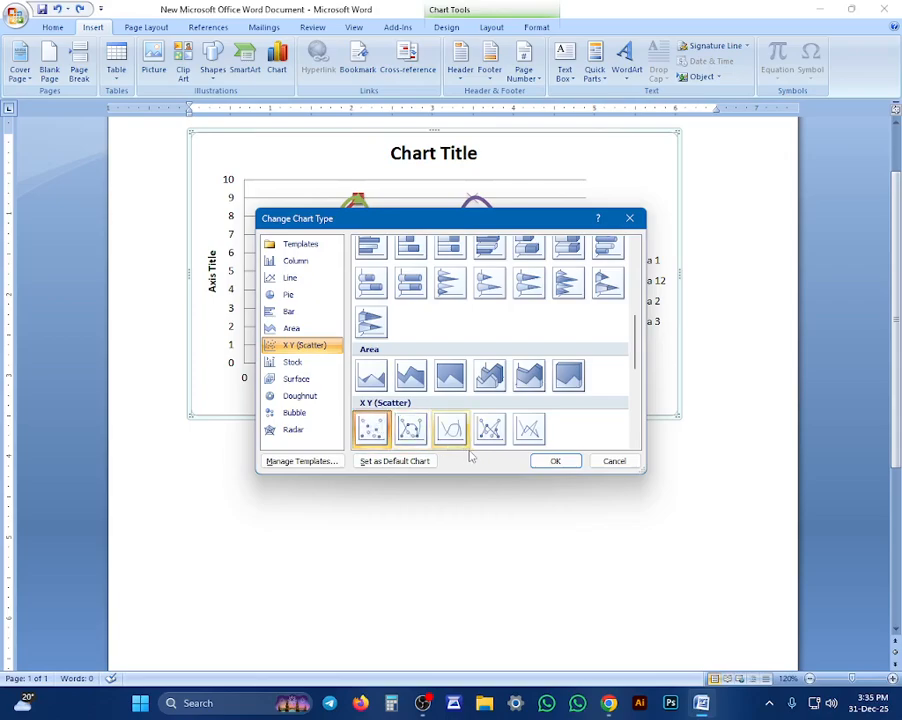
pyautogui.click(555, 461)
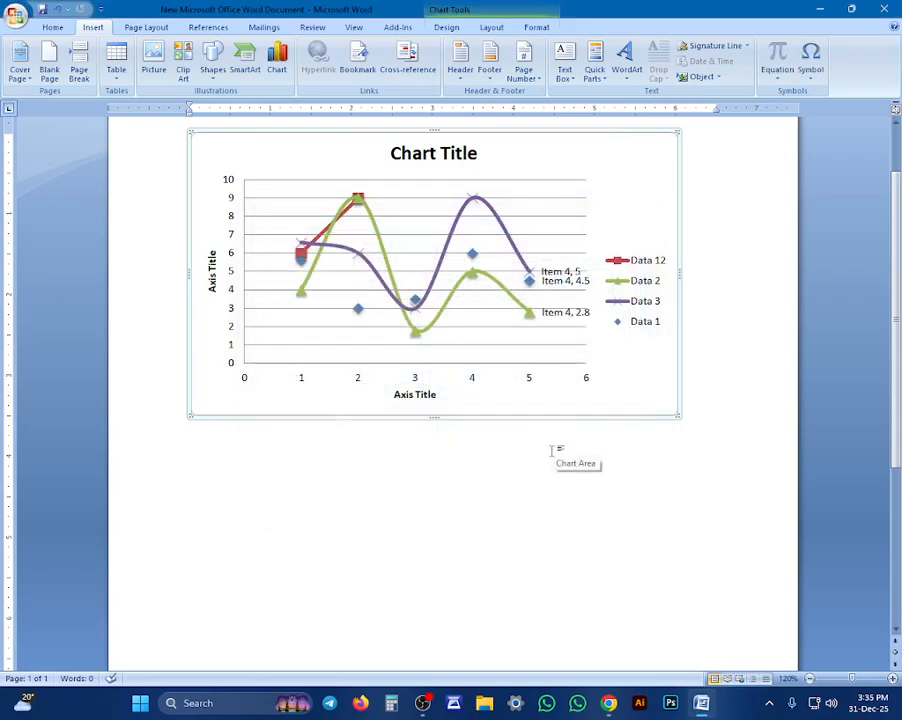
# Insert a new X Y (Scatter) chart with straight lines and markers, and close its data sheet
pyautogui.scroll(-3, 480, 477)
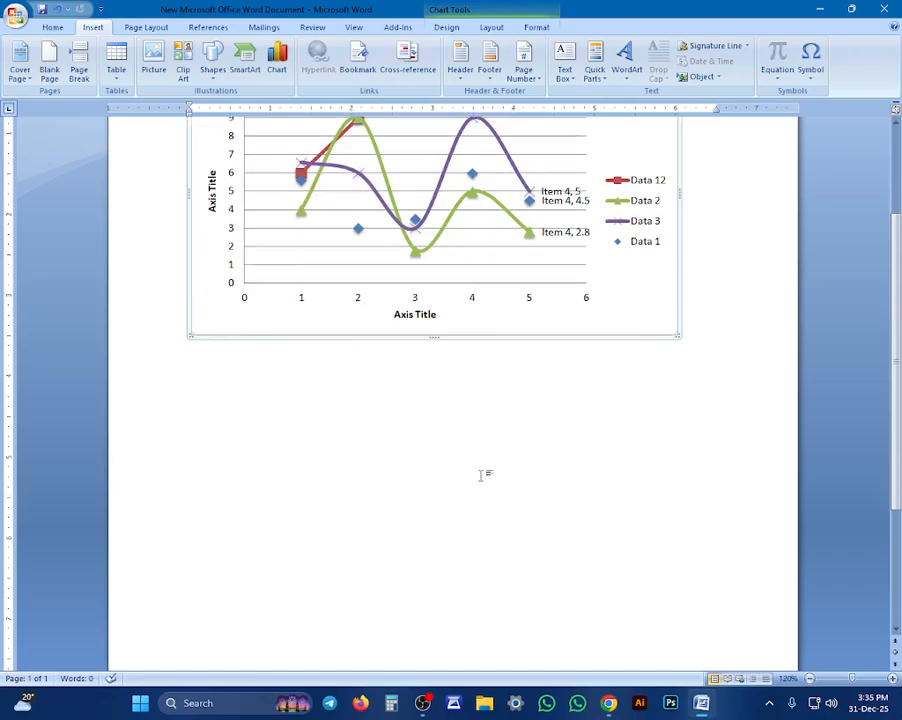
pyautogui.click(468, 478)
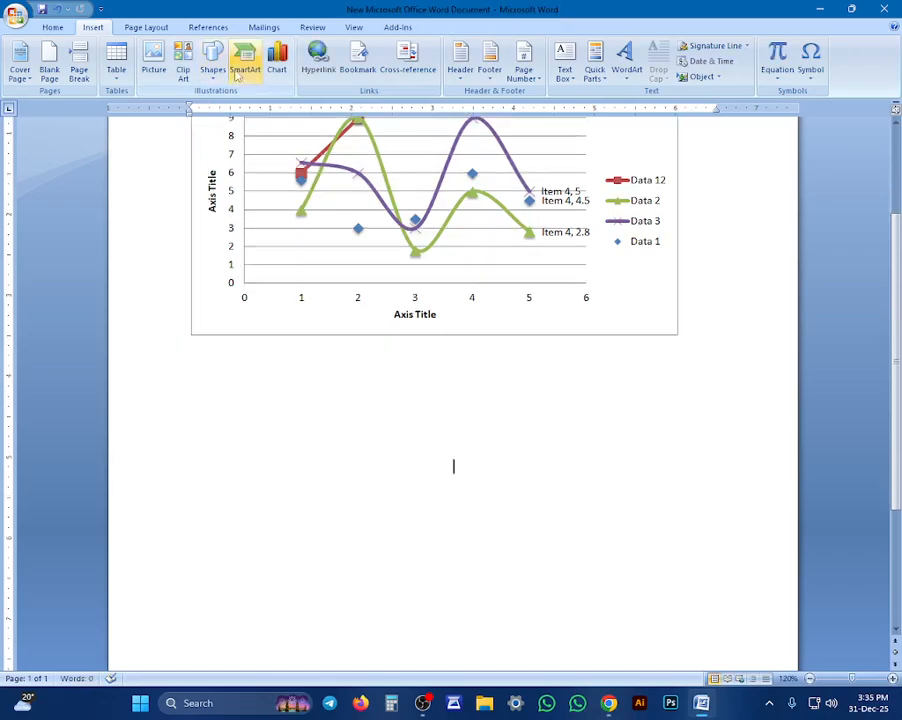
pyautogui.click(277, 62)
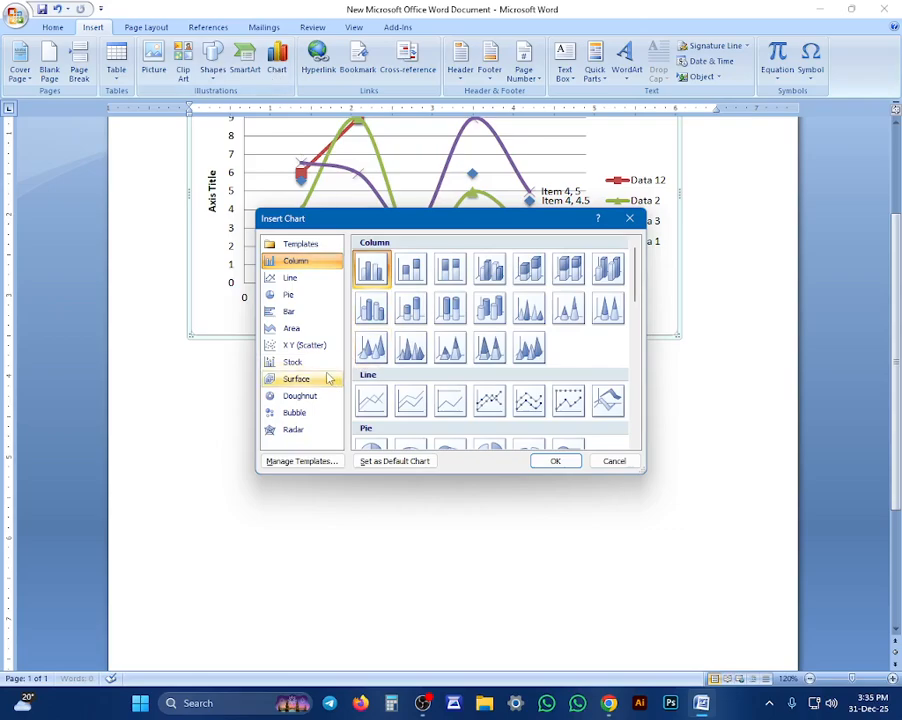
pyautogui.click(293, 362)
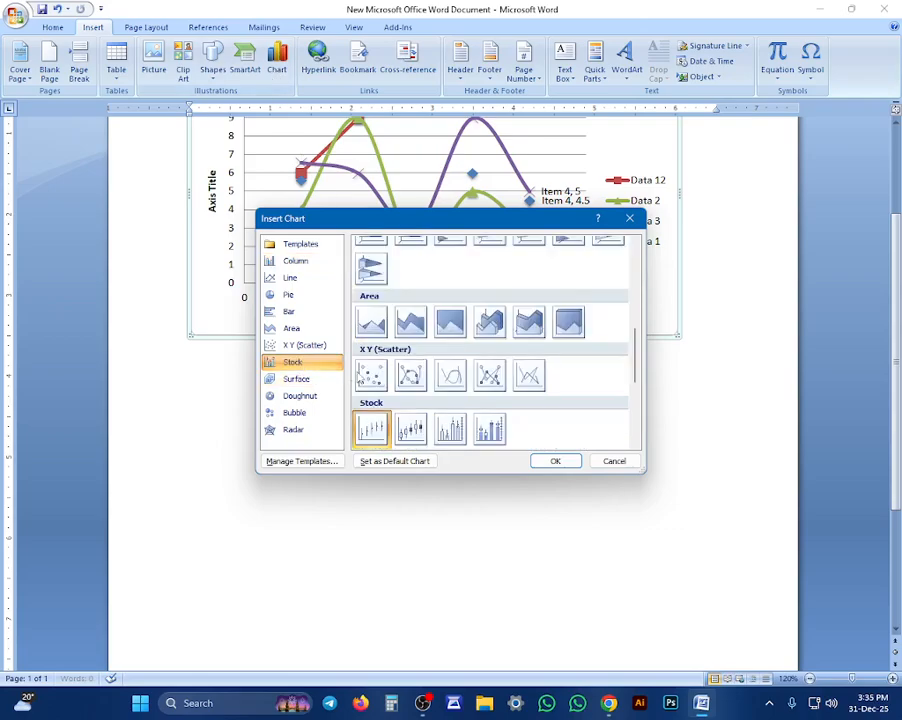
pyautogui.click(487, 375)
pyautogui.click(545, 461)
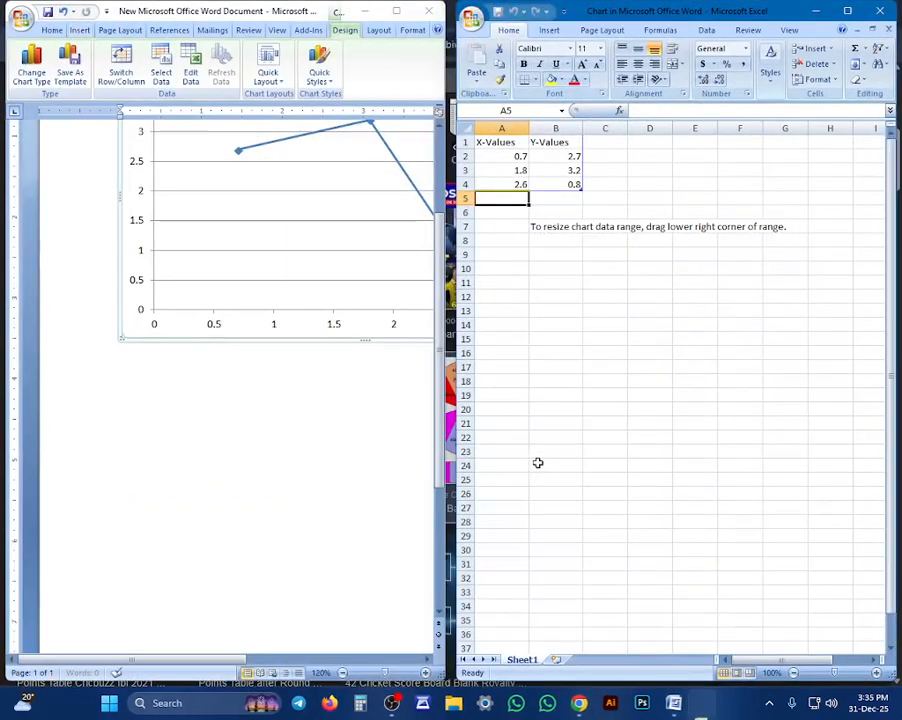
pyautogui.scroll(2, 279, 338)
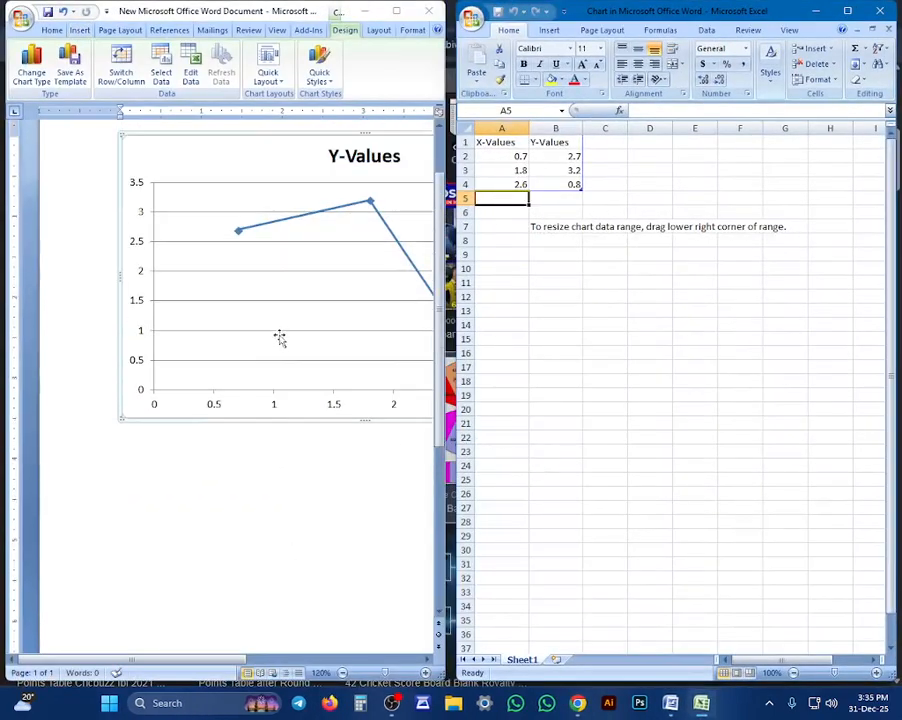
pyautogui.scroll(-1, 160, 498)
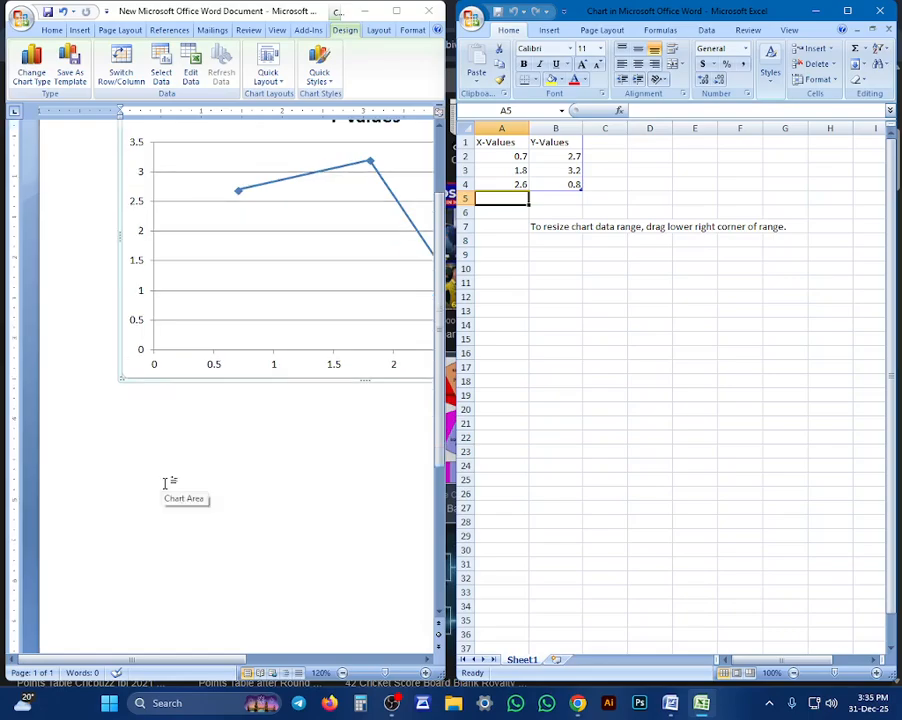
pyautogui.click(887, 12)
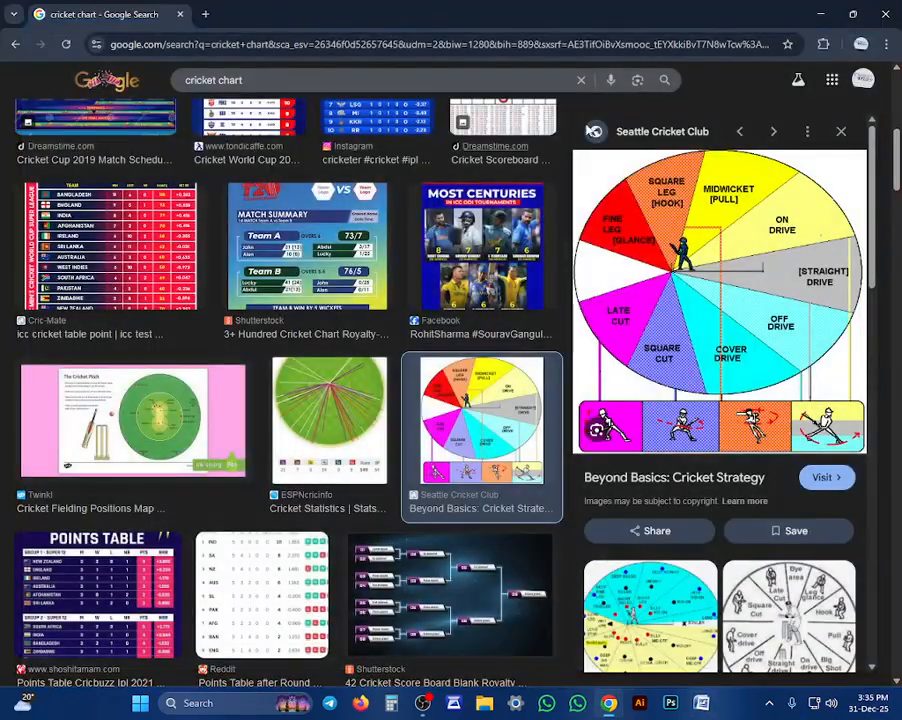
pyautogui.click(884, 14)
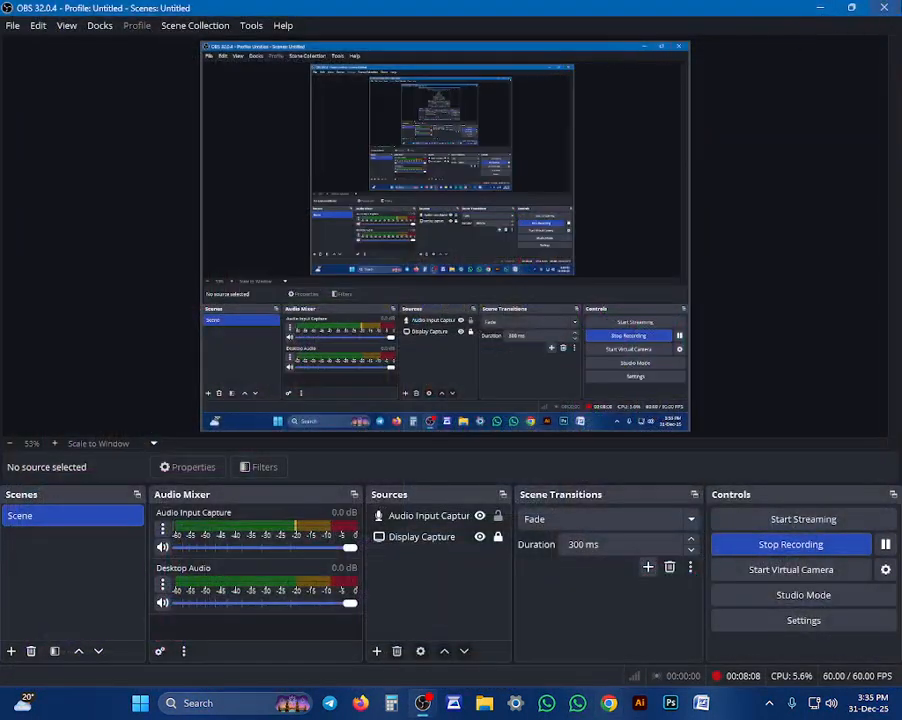
pyautogui.click(885, 9)
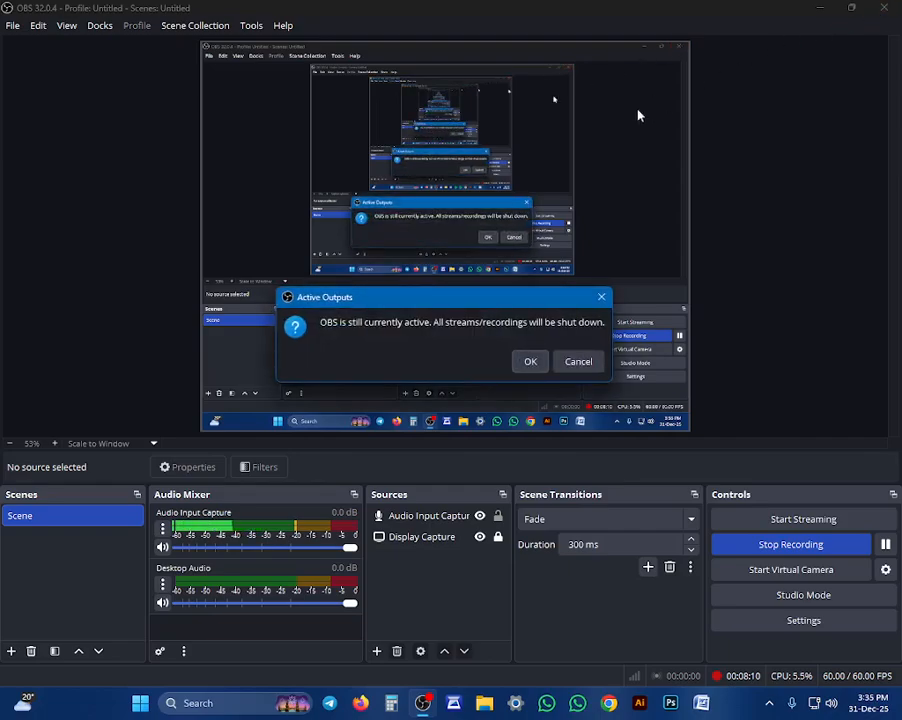